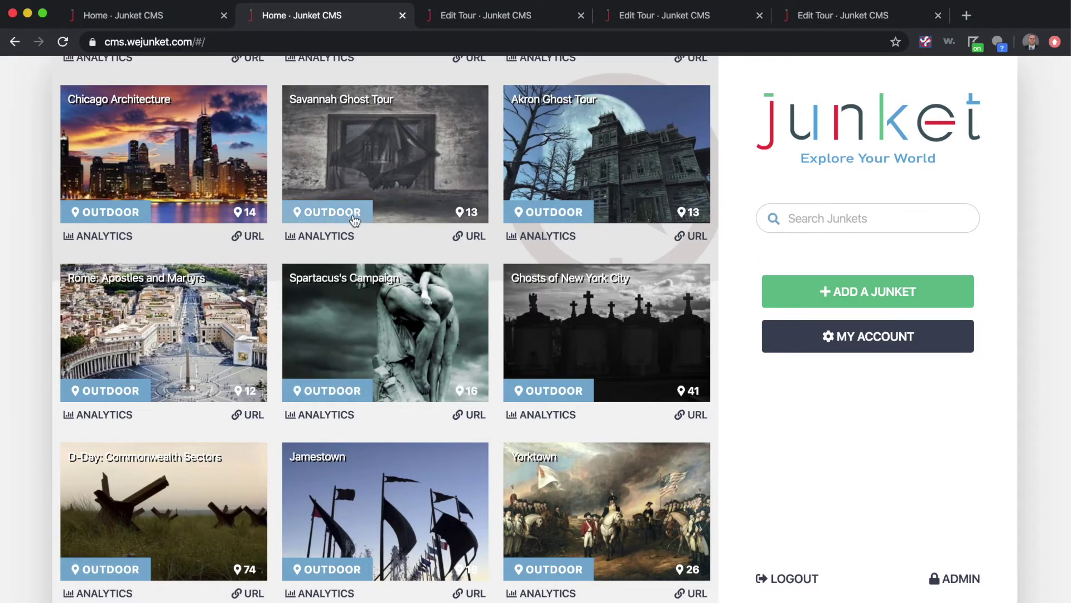
# - Open the form for creating a new junket from the dashboard
pyautogui.click(198, 23)
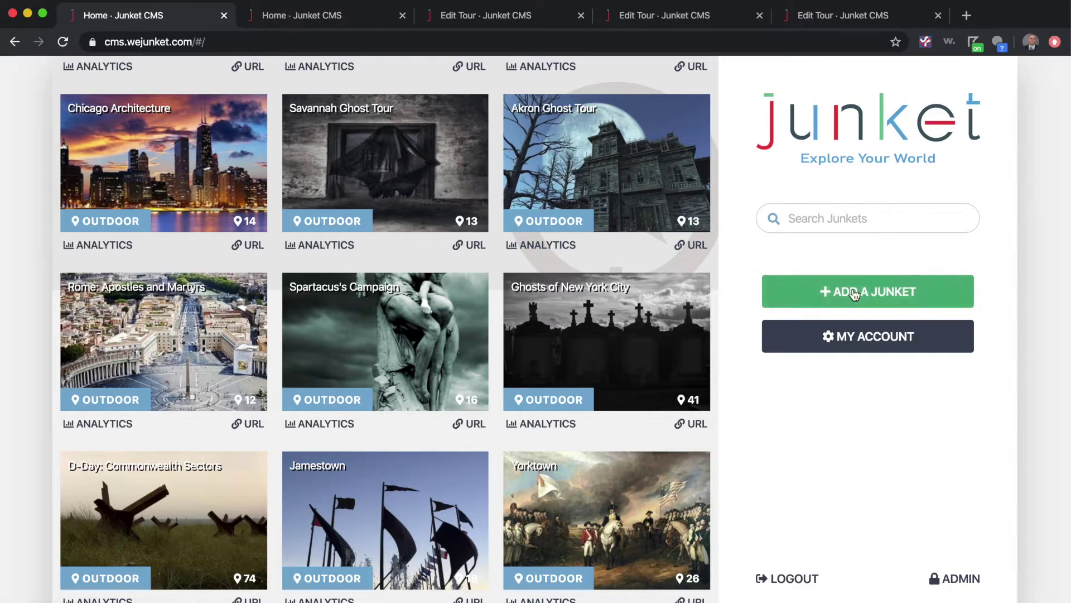
pyautogui.click(856, 293)
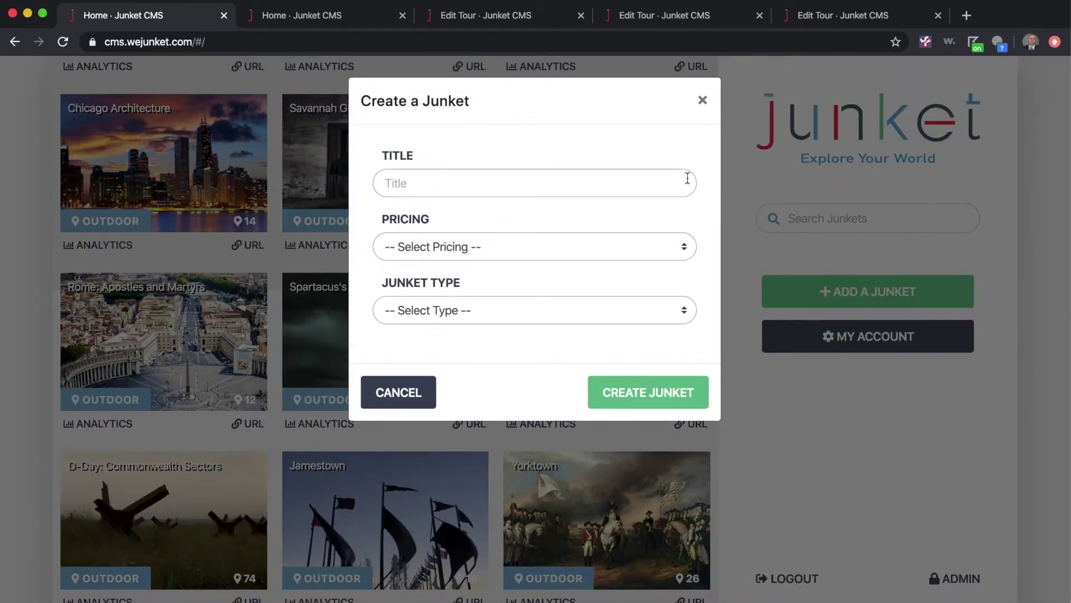
pyautogui.click(621, 180)
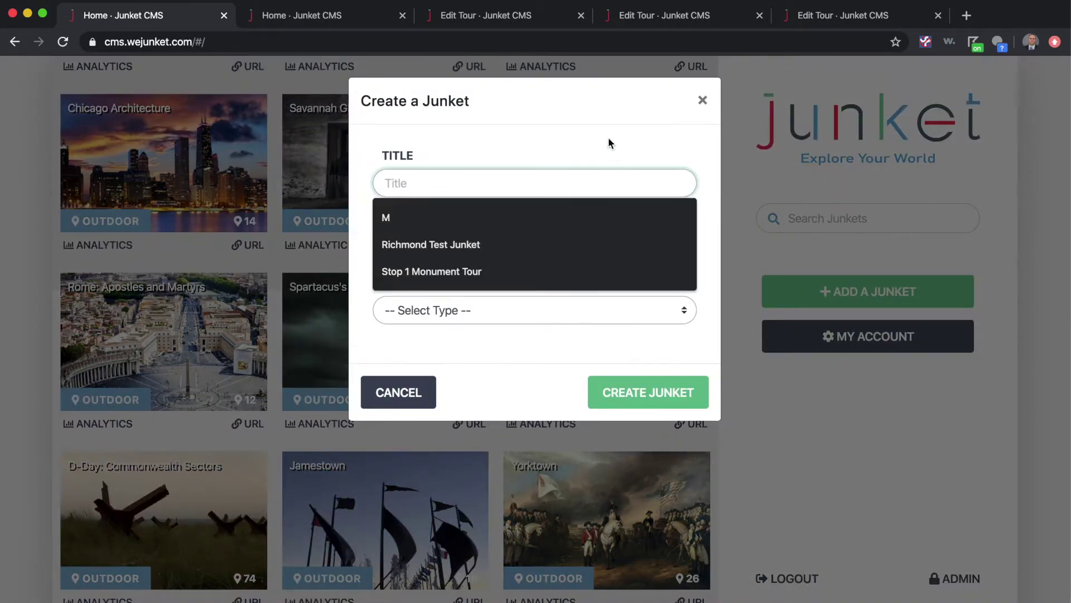
pyautogui.click(564, 167)
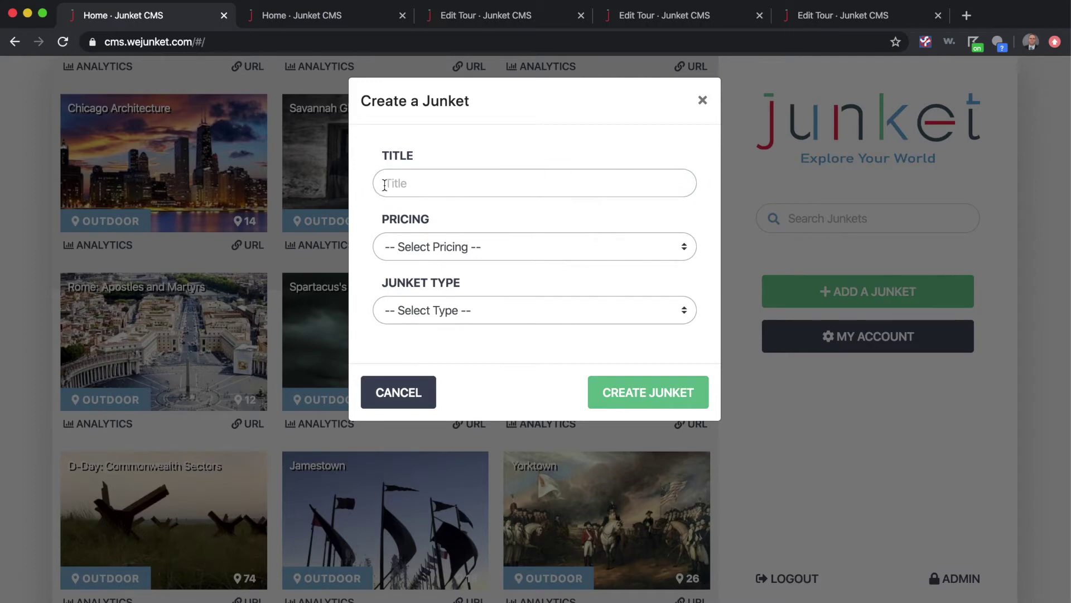
# - Review the available pricing and junket type choices in the new junket form
pyautogui.click(420, 250)
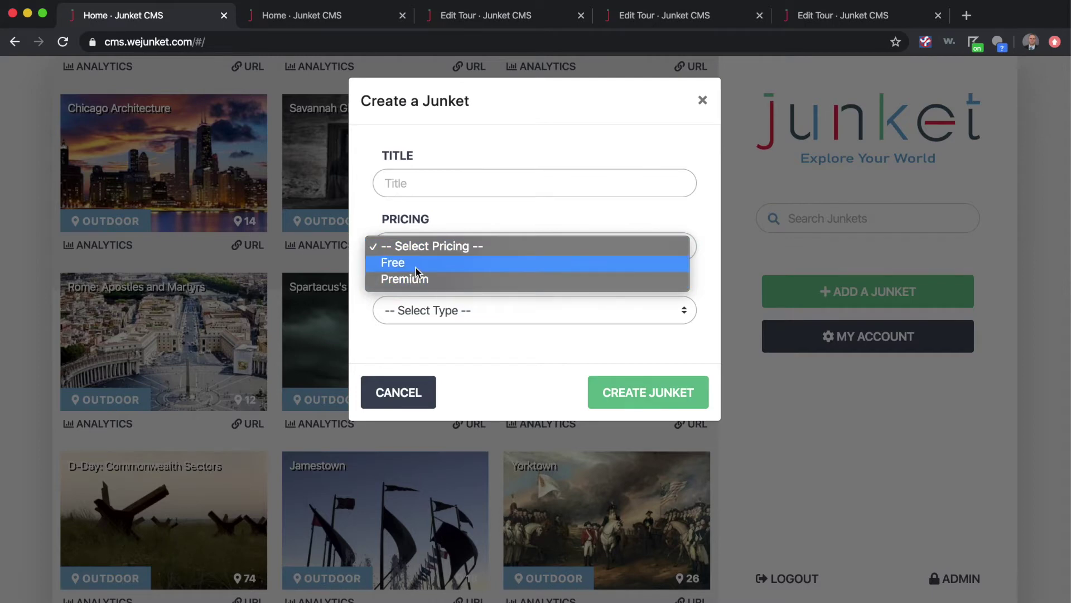
pyautogui.click(451, 225)
pyautogui.click(441, 248)
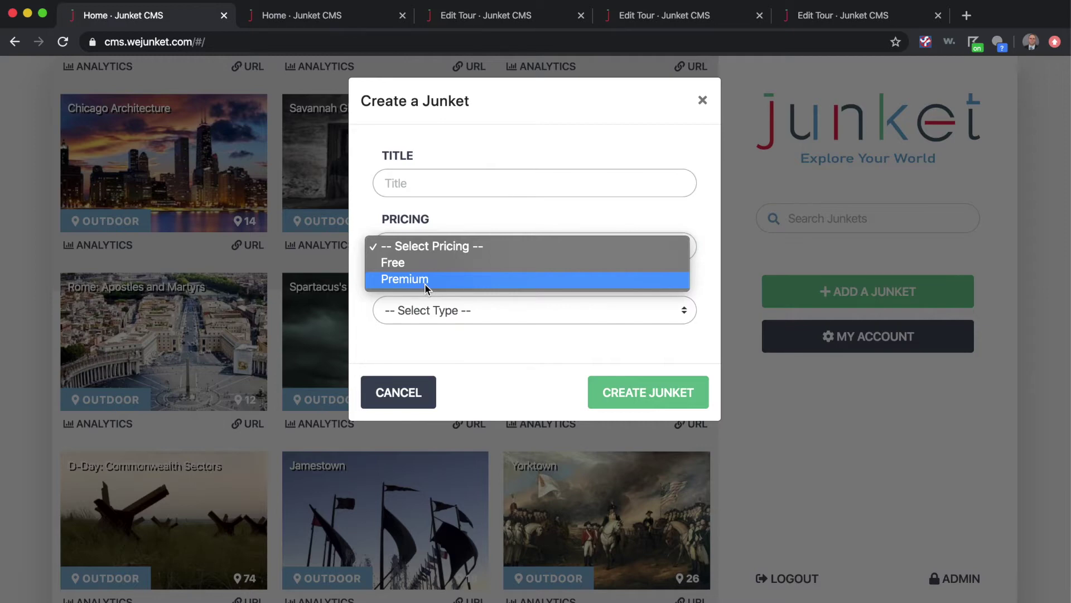
pyautogui.click(437, 341)
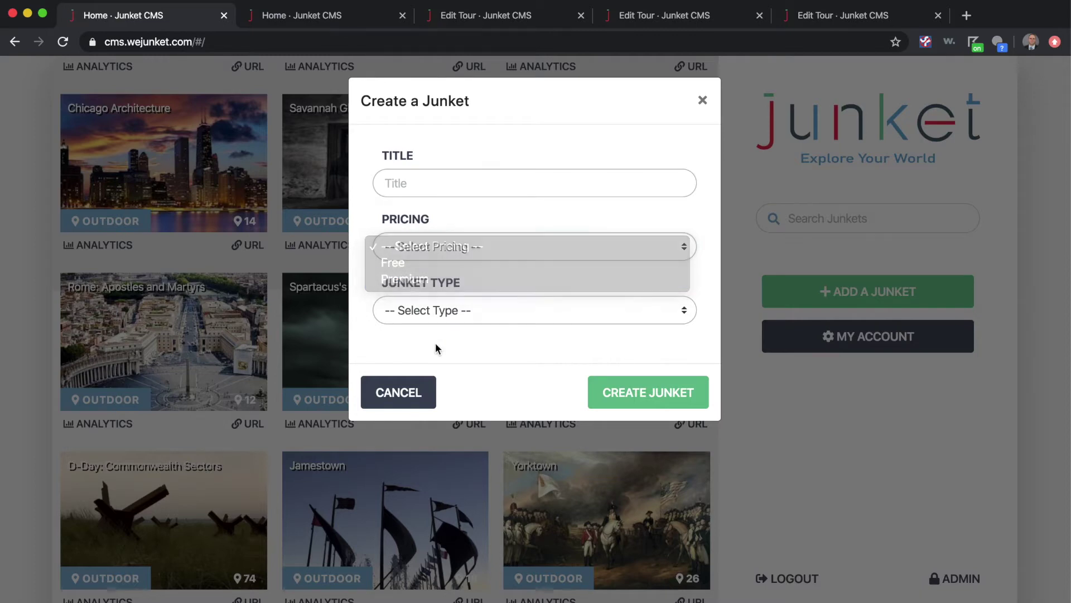
pyautogui.click(449, 317)
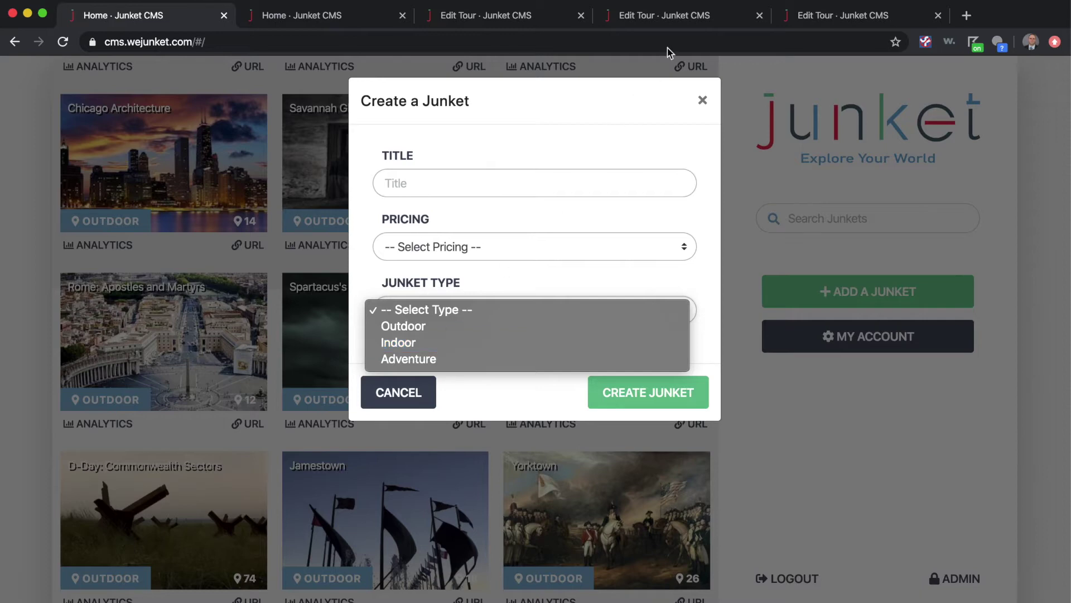
# - View the stop list of the Ghosts of New York City tour and return to the new junket form
pyautogui.click(684, 27)
pyautogui.click(677, 18)
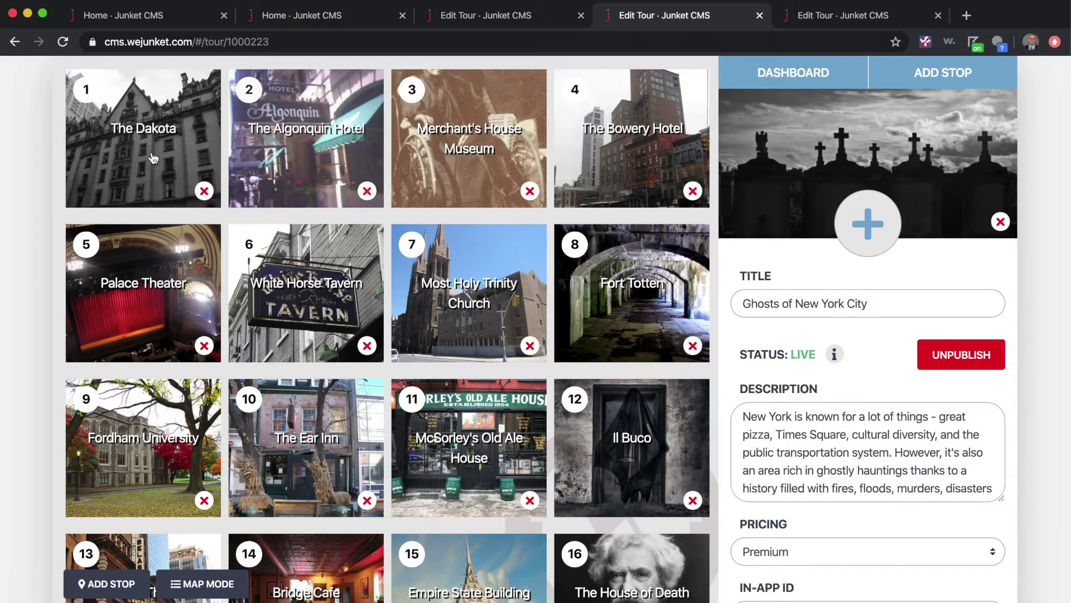
pyautogui.moveTo(180, 172)
pyautogui.mouseDown()
pyautogui.moveTo(291, 163)
pyautogui.moveTo(174, 165)
pyautogui.mouseUp()
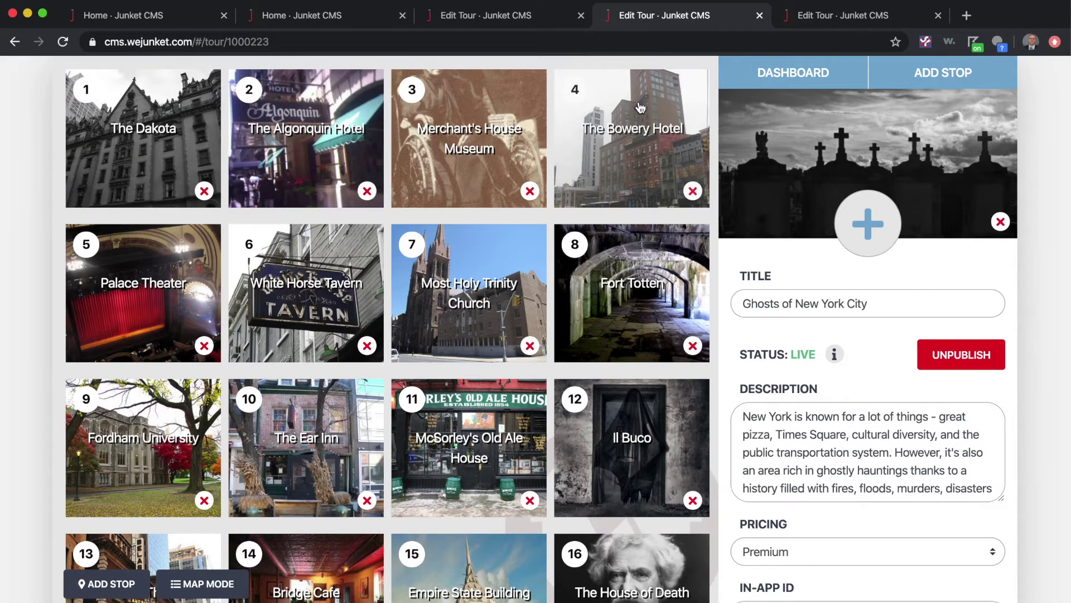
pyautogui.click(329, 16)
pyautogui.click(188, 18)
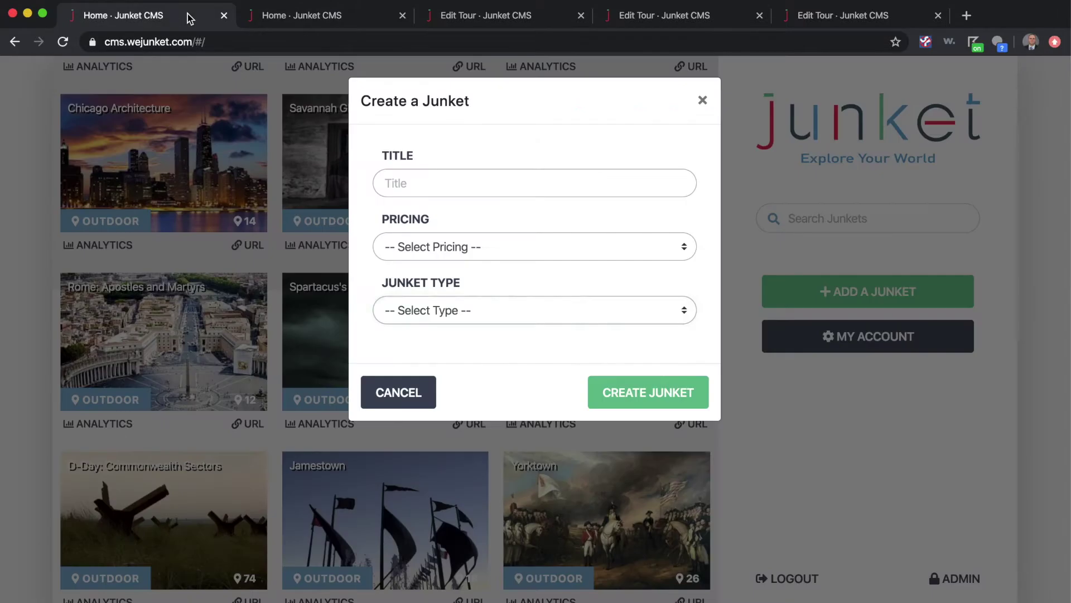
# - Show the route on the Ghosts of New York City tour map and hide it again
pyautogui.click(524, 310)
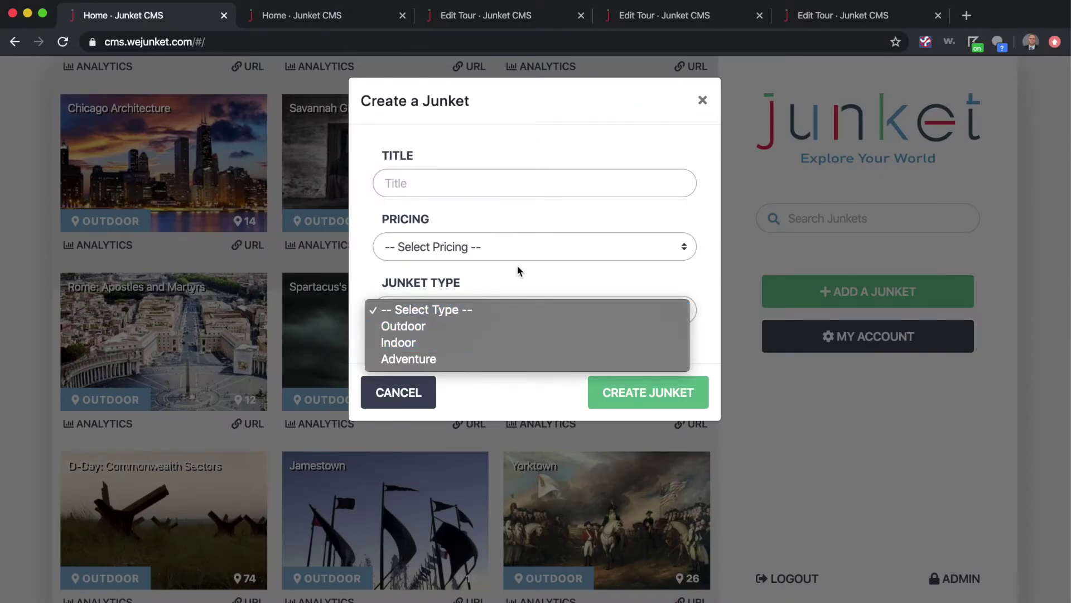
pyautogui.press('Escape')
pyautogui.click(509, 12)
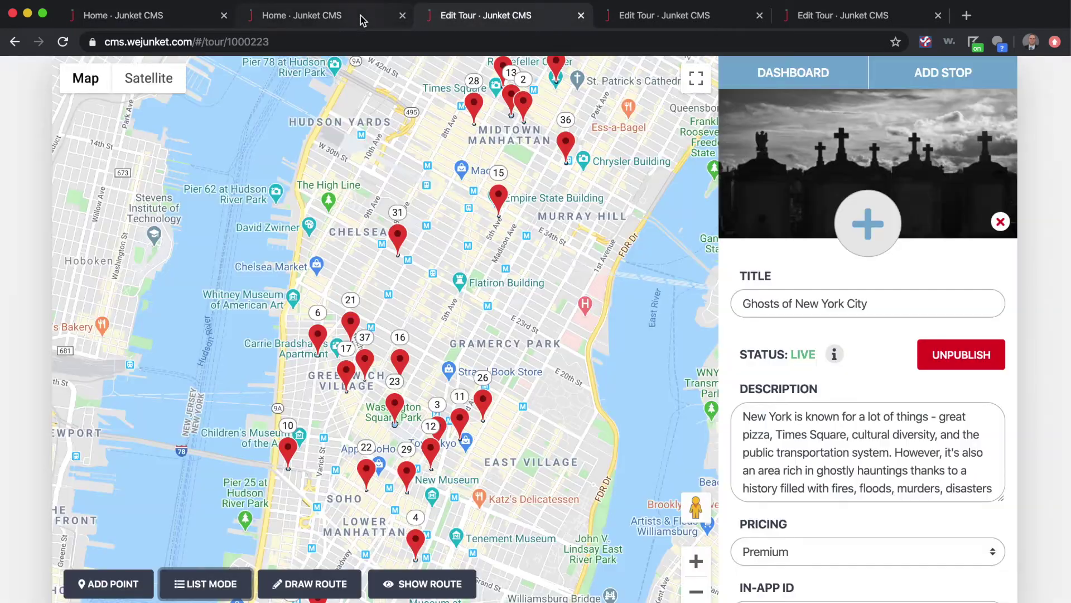
pyautogui.click(407, 590)
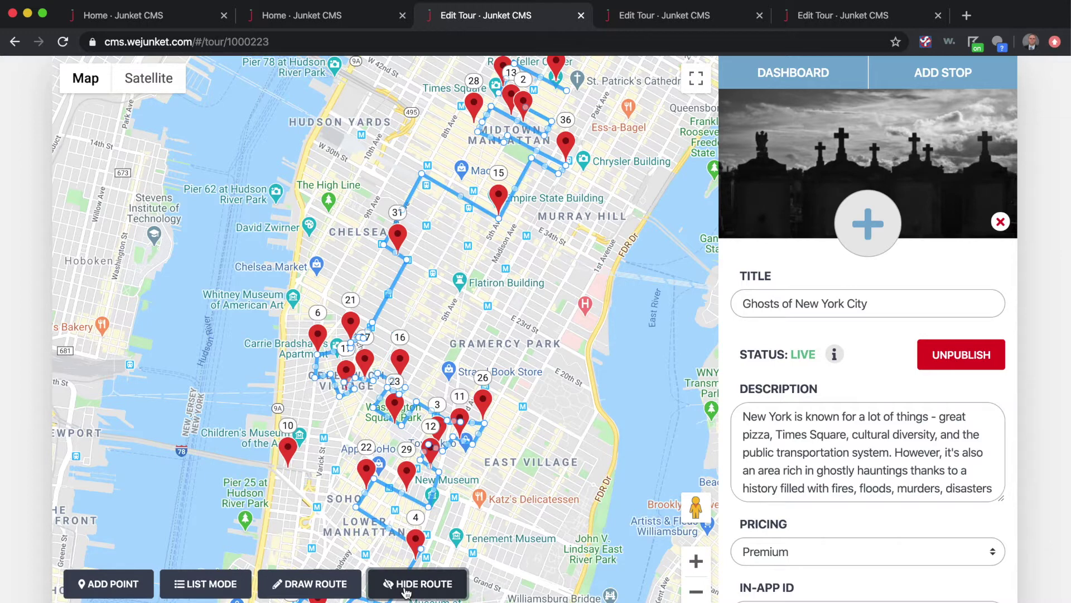
pyautogui.click(406, 590)
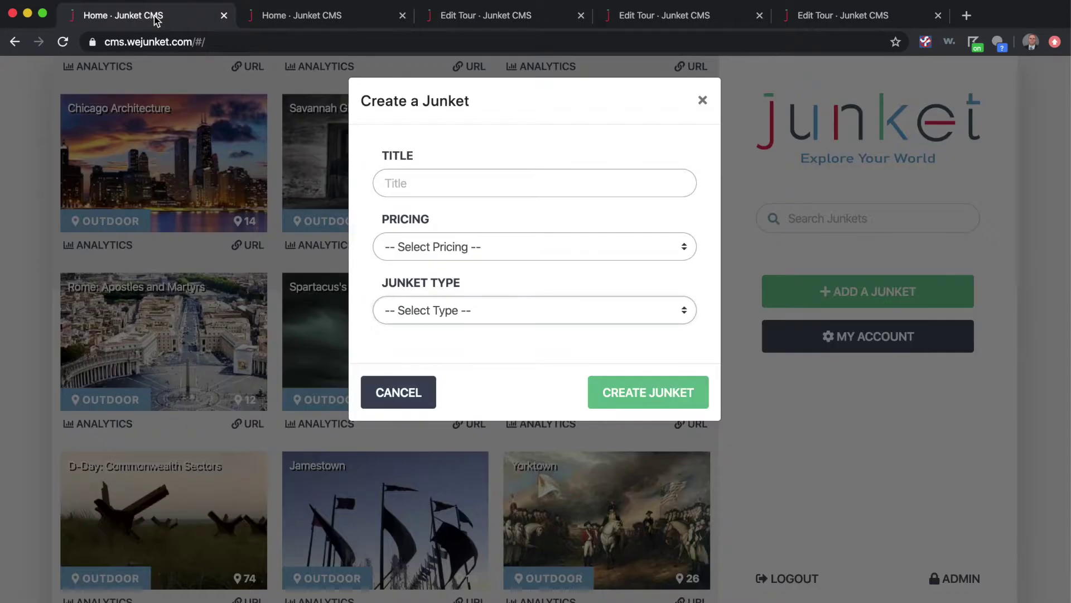
# - Set the new junket's type to Outdoor and submit the creation form
pyautogui.click(155, 16)
pyautogui.click(452, 309)
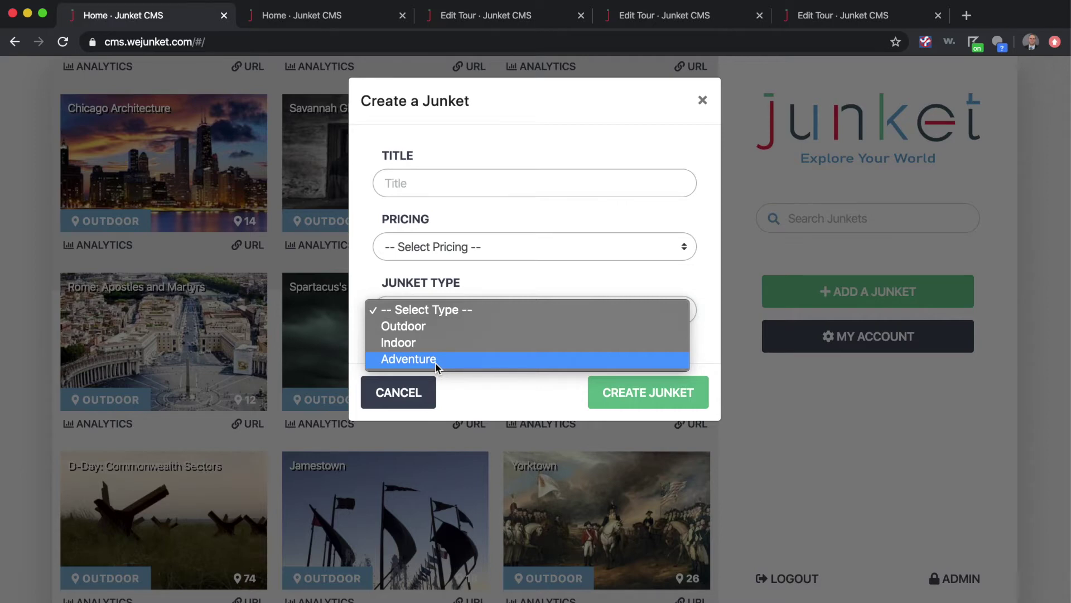
pyautogui.click(429, 330)
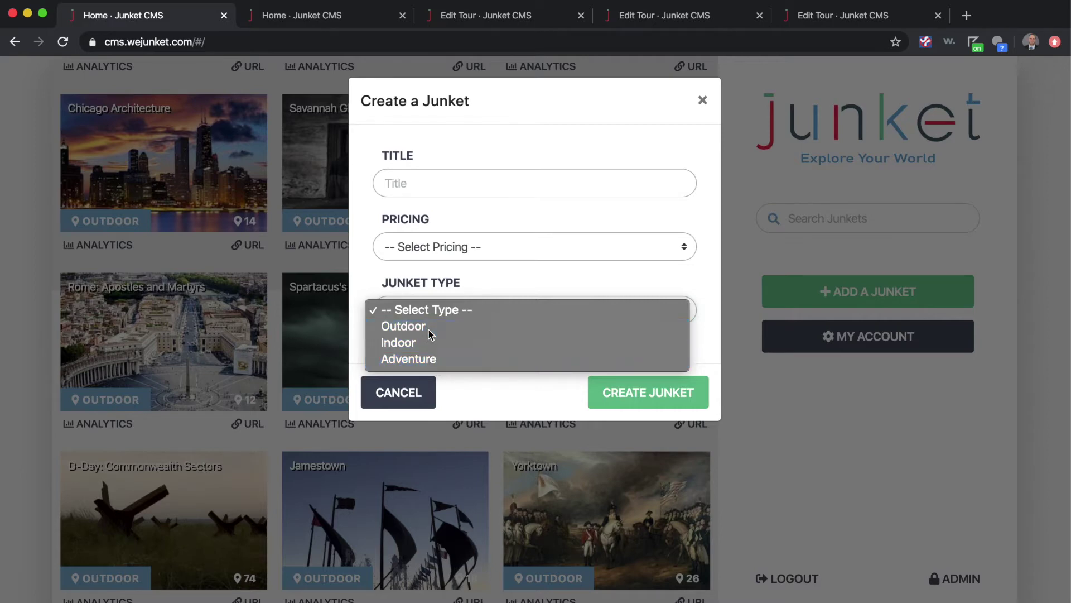
pyautogui.click(642, 396)
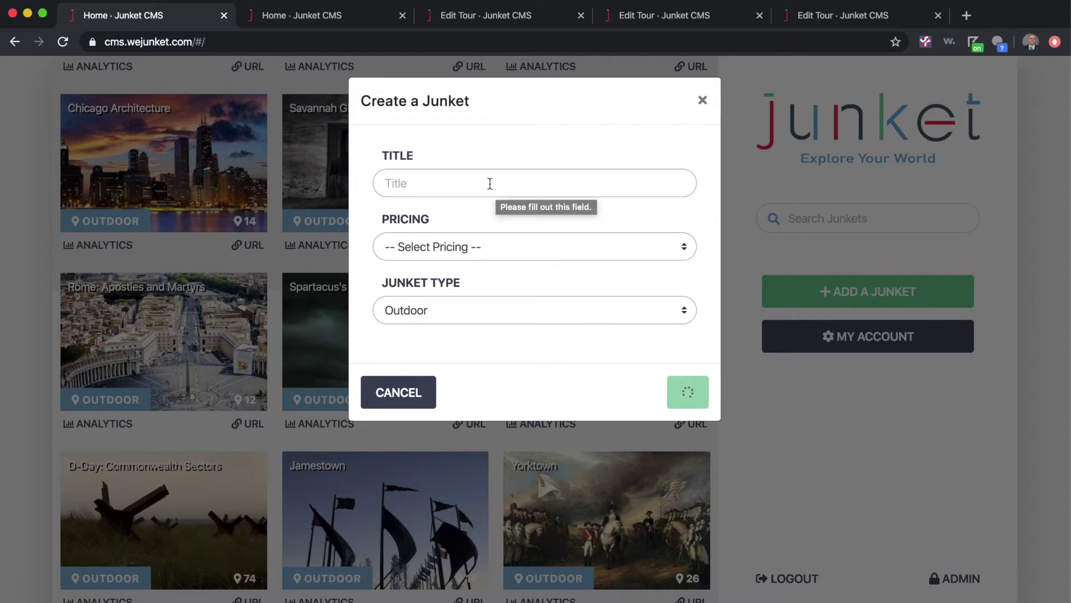
# - Upload the ghost image as the round icon of the Ghosts of New York City tour
pyautogui.click(315, 21)
pyautogui.click(500, 19)
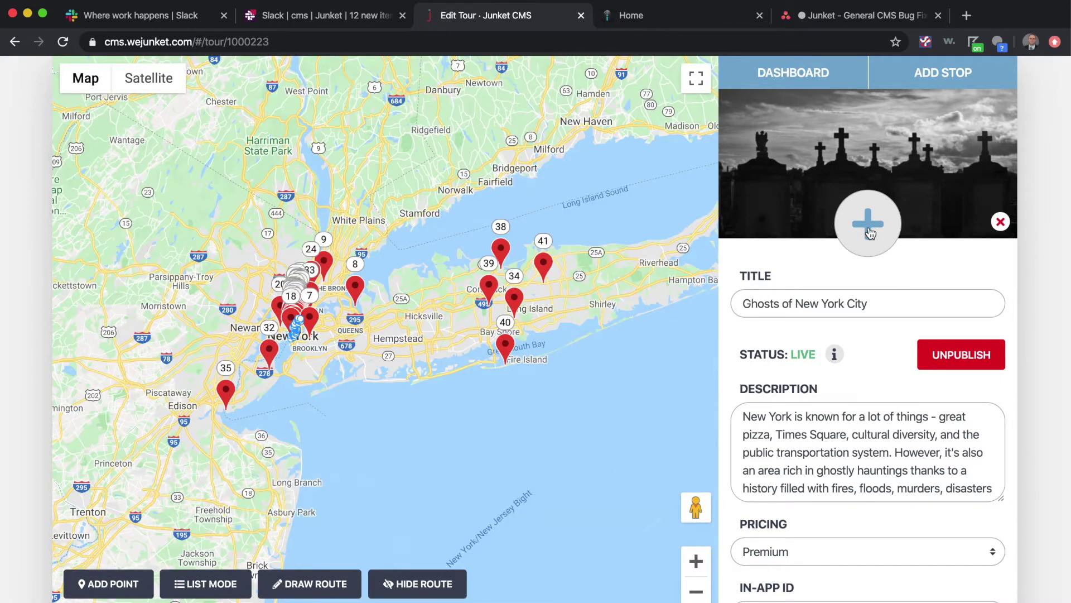
pyautogui.click(868, 224)
pyautogui.doubleClick(422, 114)
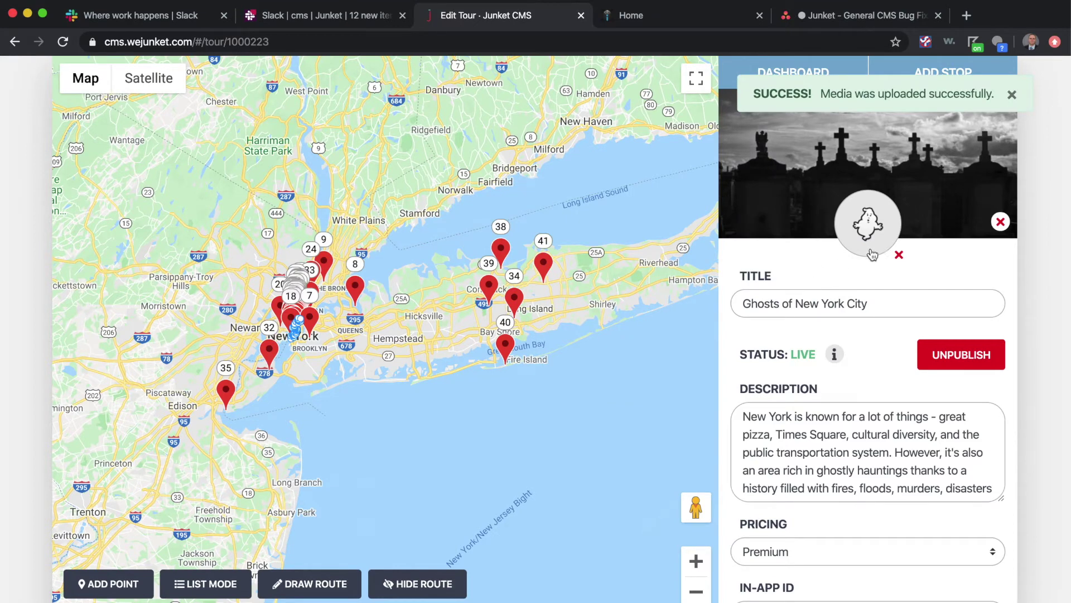
pyautogui.scroll(-10, 865, 335)
pyautogui.click(809, 597)
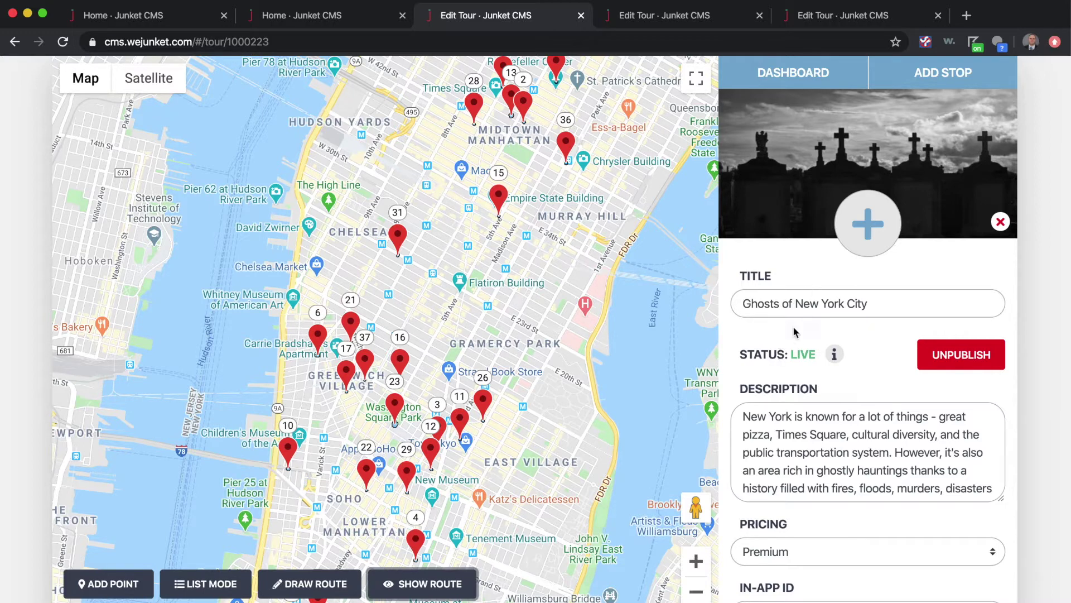
# - Examine the Ghosts of New York City tour's details, from title, status and description through pricing, location and social links to the audio requirements
pyautogui.click(798, 303)
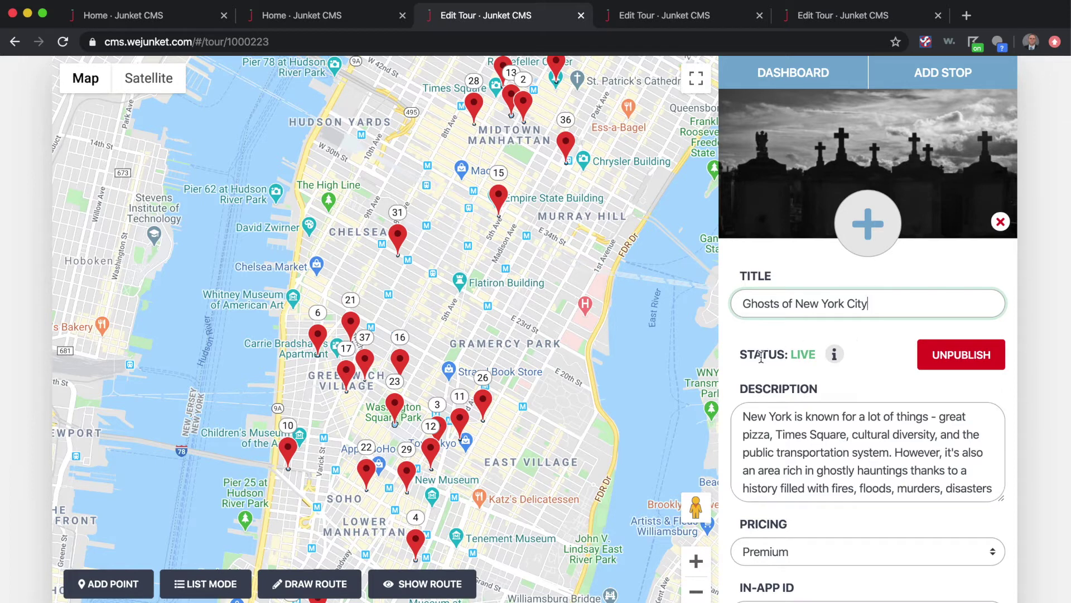
pyautogui.moveTo(835, 360)
pyautogui.scroll(-1, 770, 360)
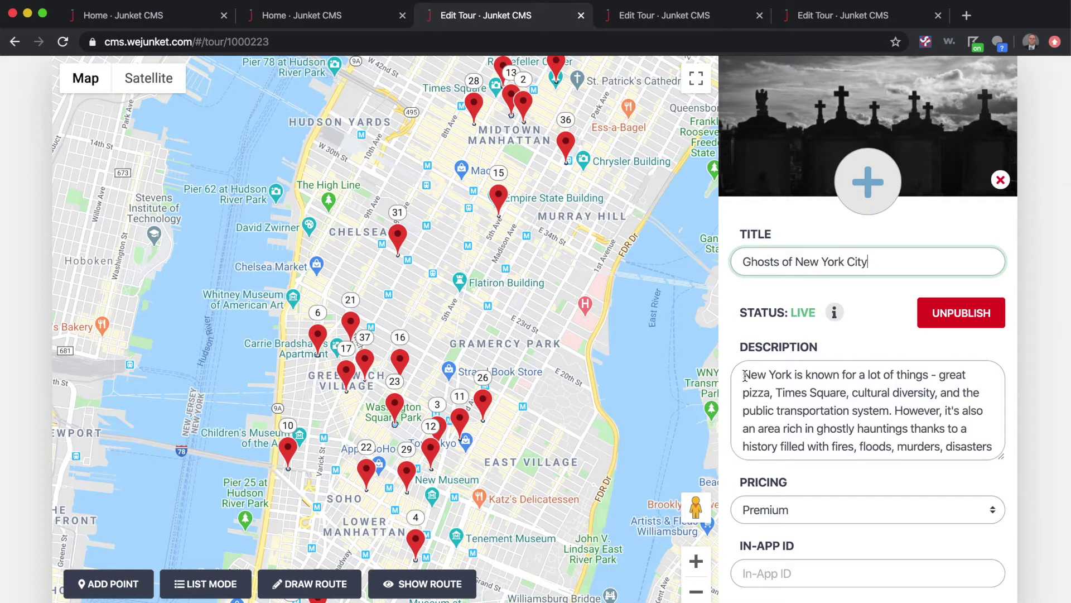
pyautogui.scroll(-3, 745, 333)
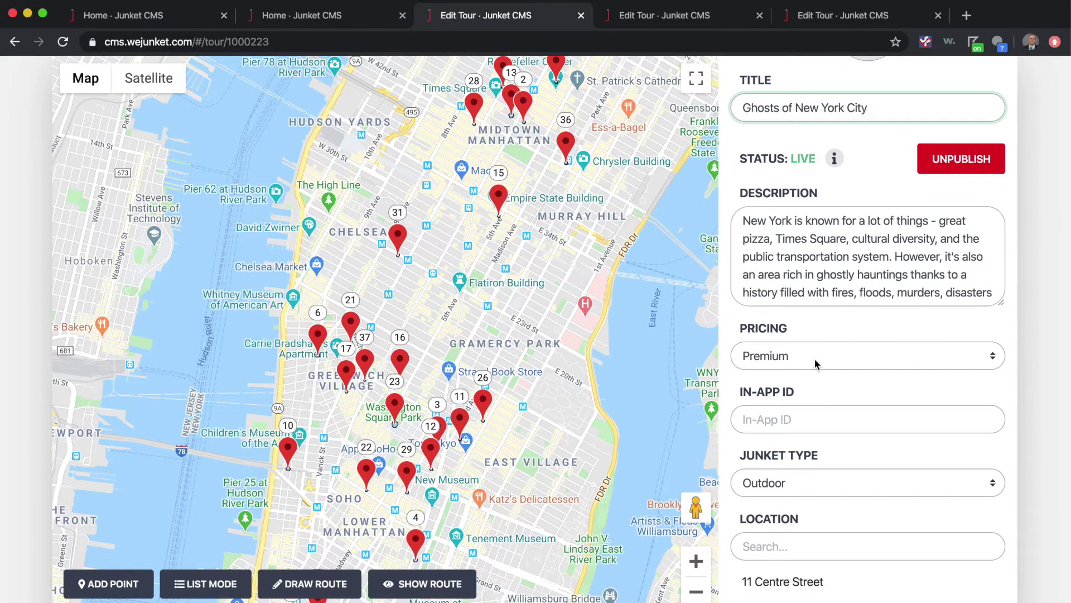
pyautogui.scroll(-2, 803, 387)
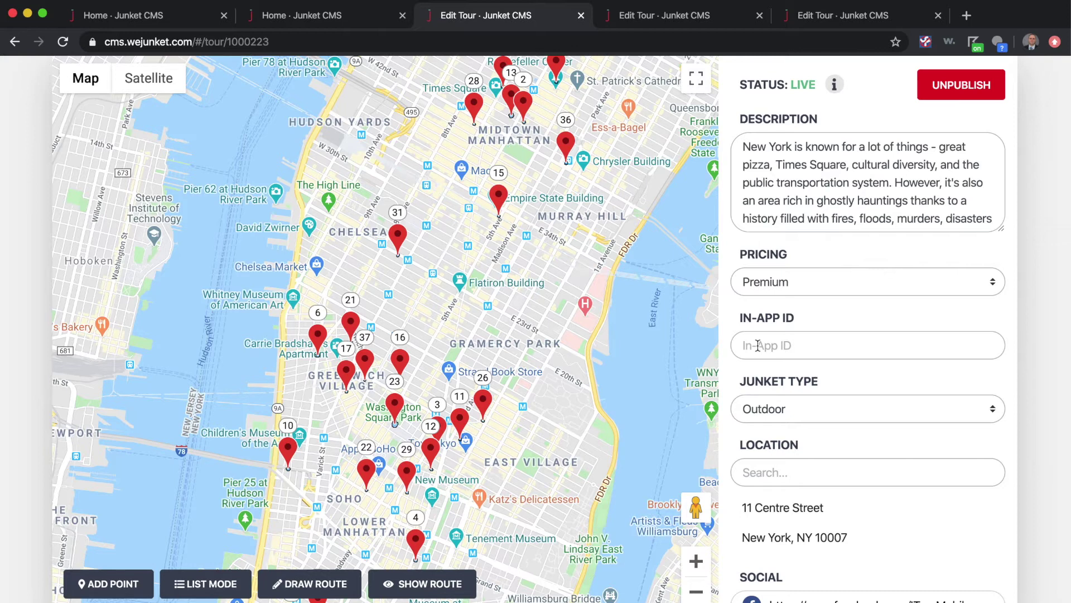
pyautogui.scroll(-3, 757, 345)
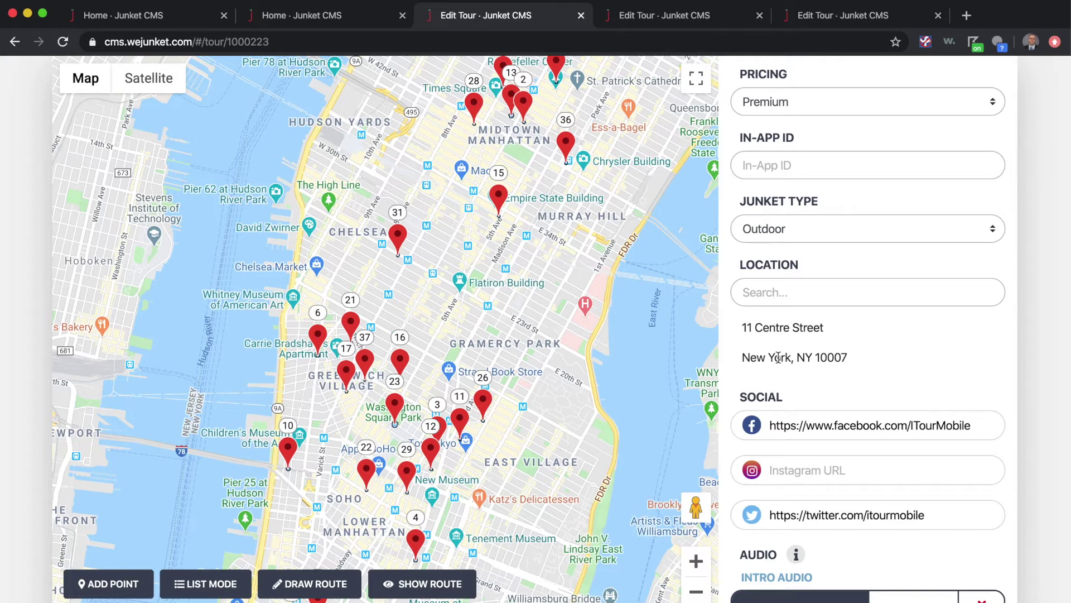
pyautogui.scroll(-1, 778, 358)
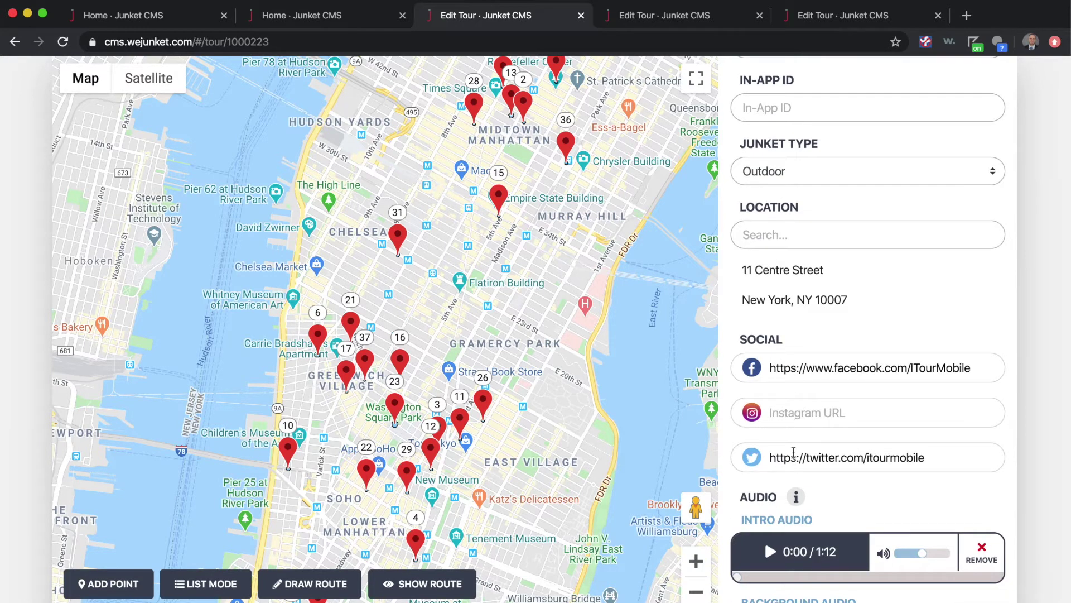
pyautogui.scroll(-2, 793, 452)
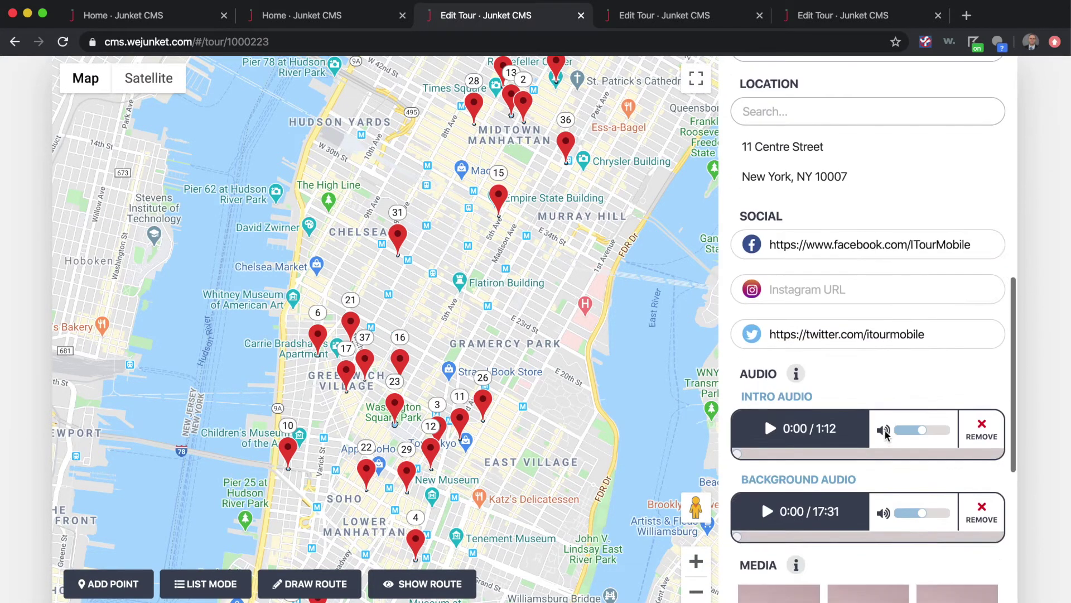
pyautogui.moveTo(795, 378)
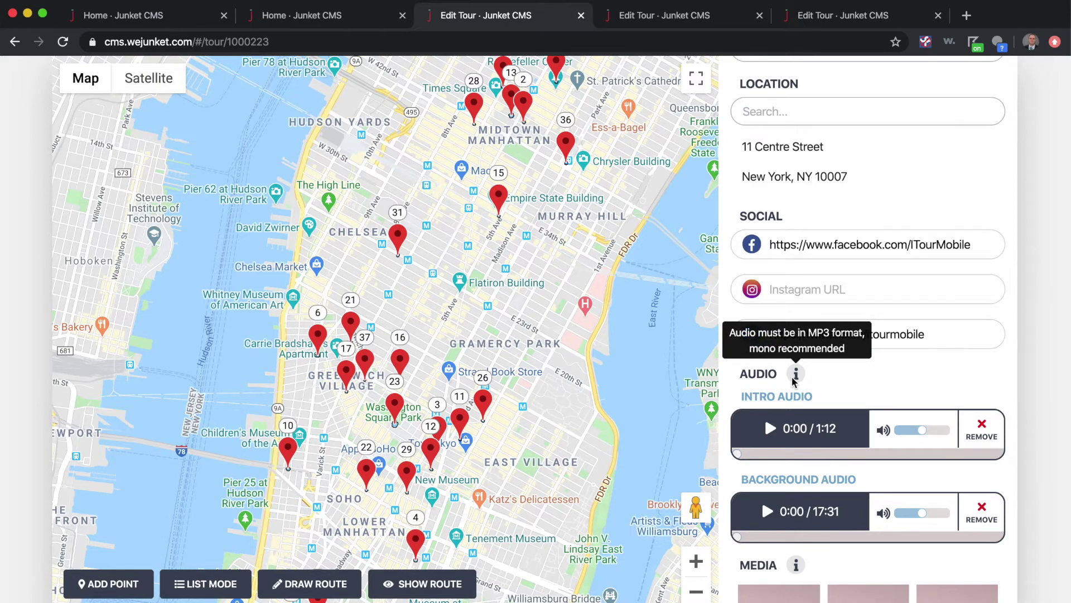
pyautogui.scroll(6, 795, 379)
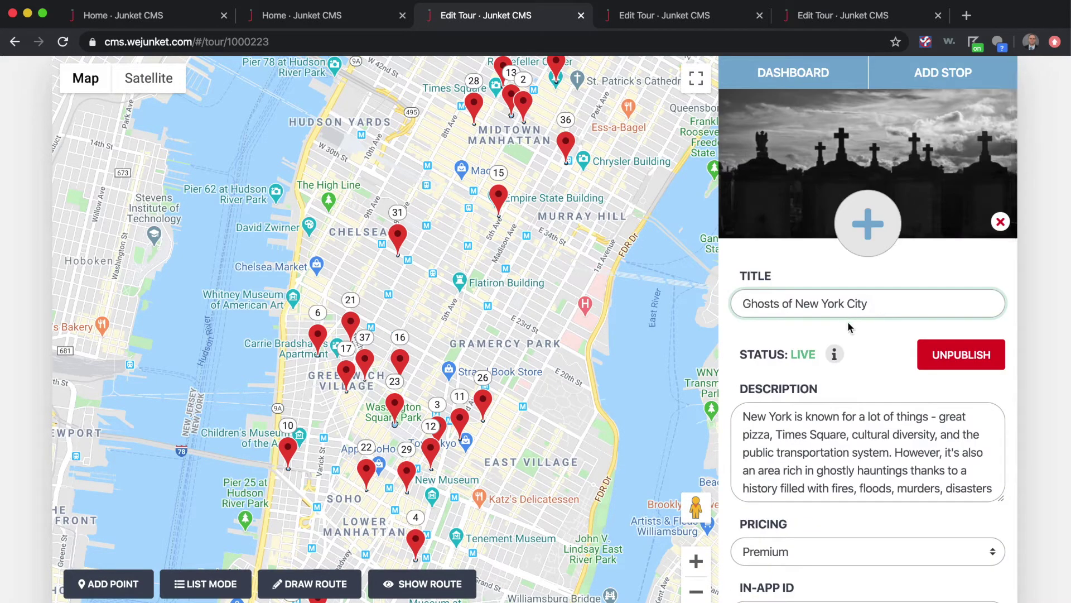
pyautogui.click(745, 418)
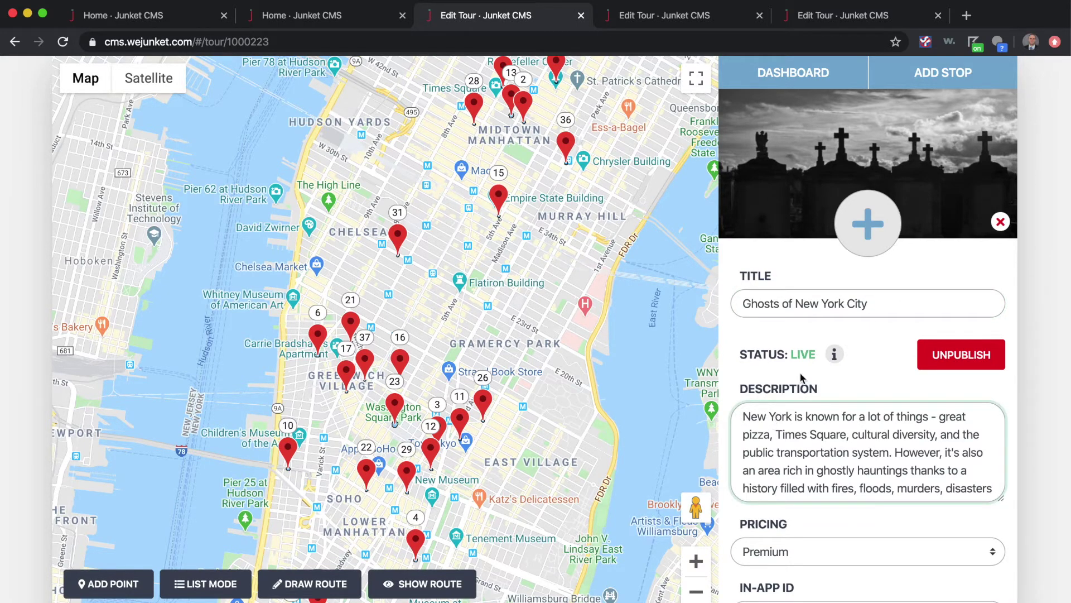
pyautogui.scroll(-10, 802, 369)
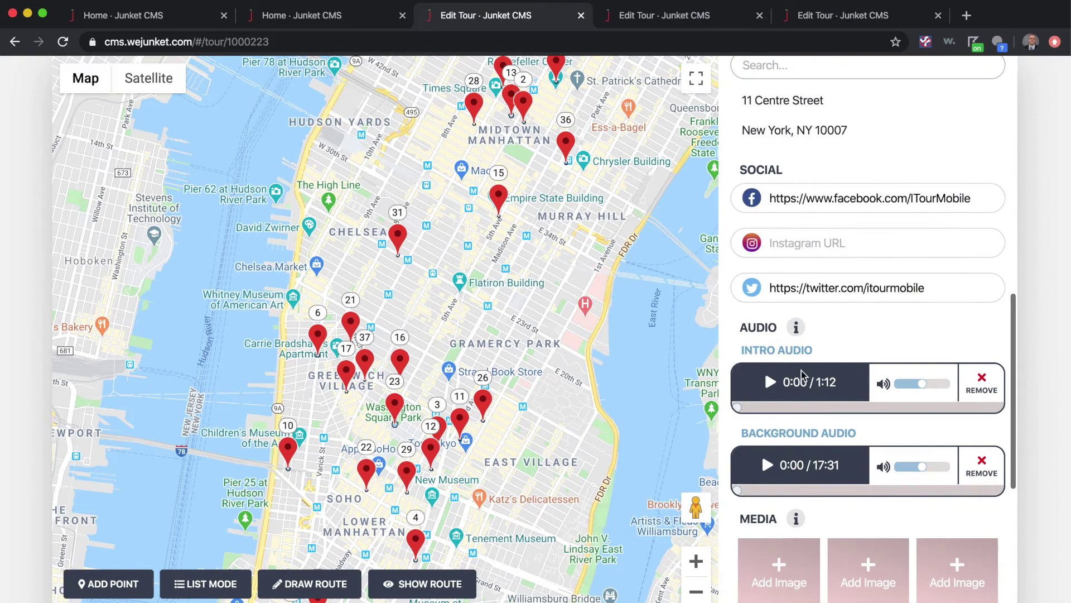
# - Play a few seconds of the tour's intro audio with the system volume raised, and pause it
pyautogui.scroll(1, 788, 367)
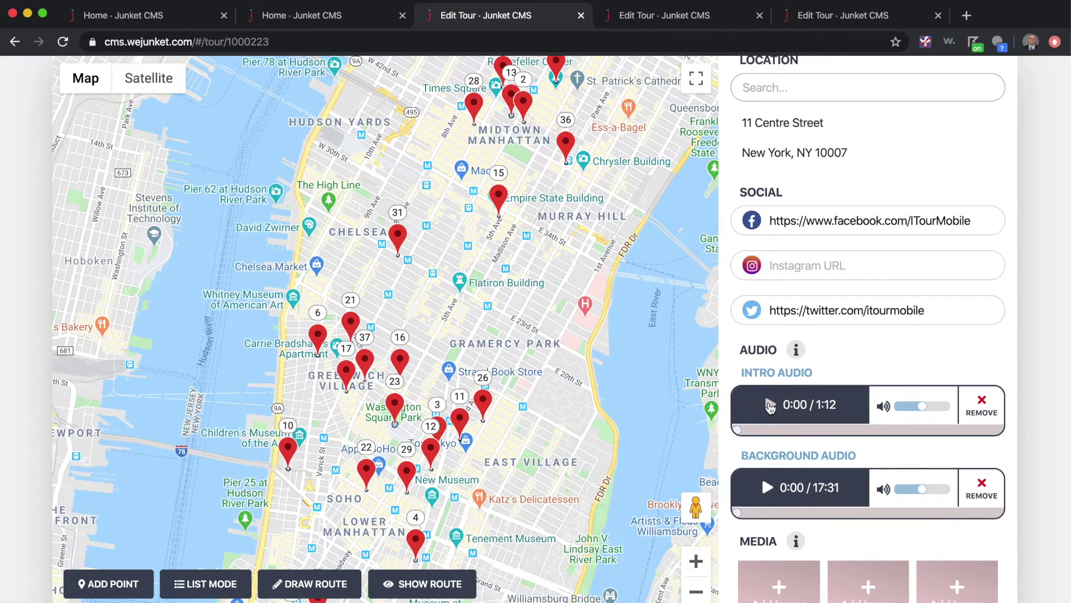
pyautogui.click(770, 406)
pyautogui.press('XF86AudioRaiseVolume')
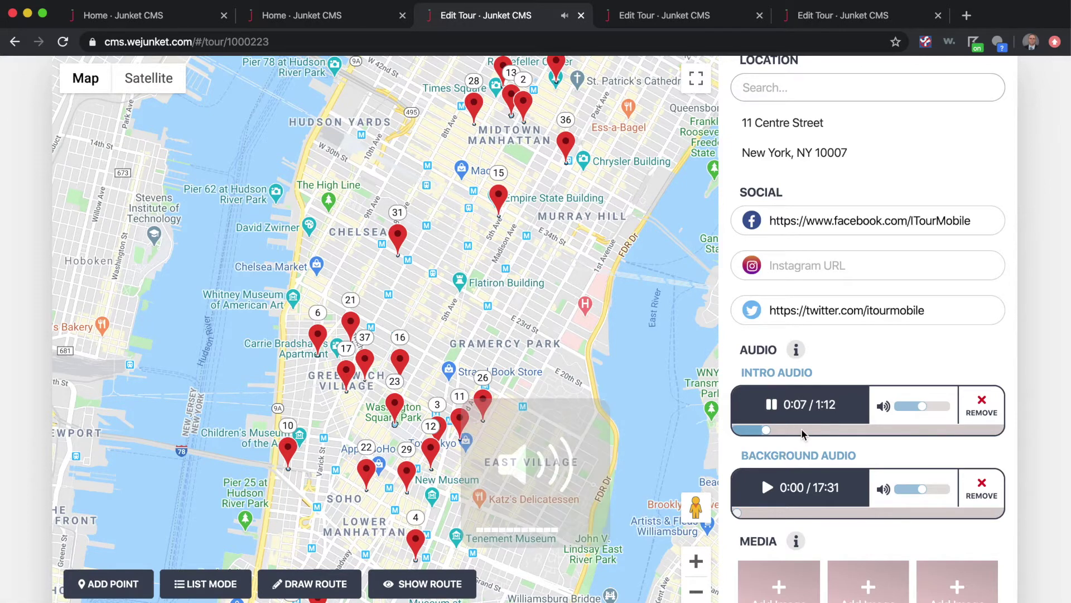
pyautogui.click(772, 406)
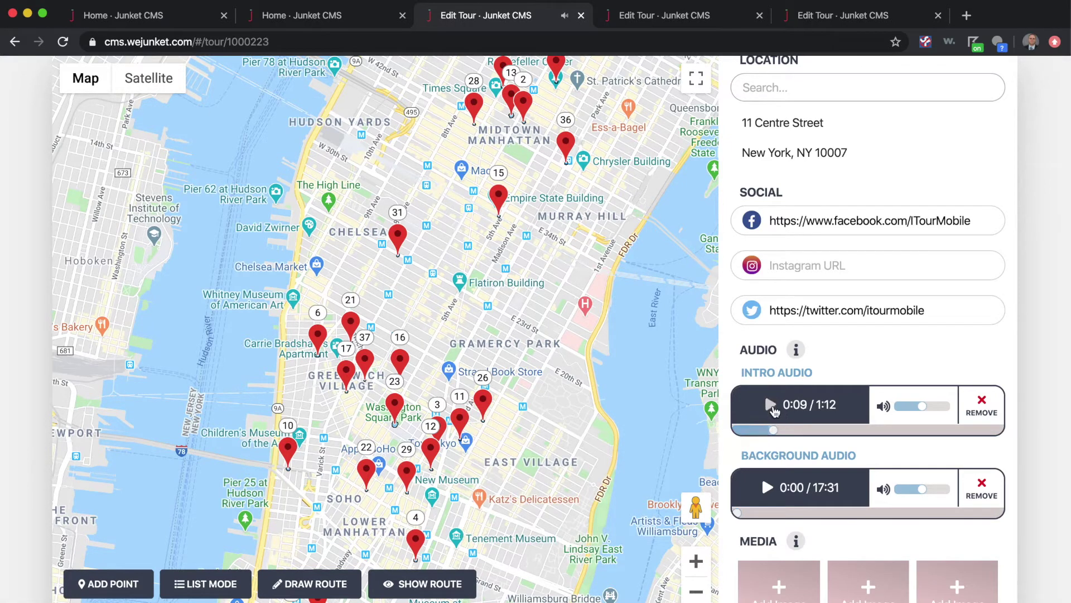
# - Play a few seconds of the tour's background audio and pause it
pyautogui.scroll(-2, 764, 391)
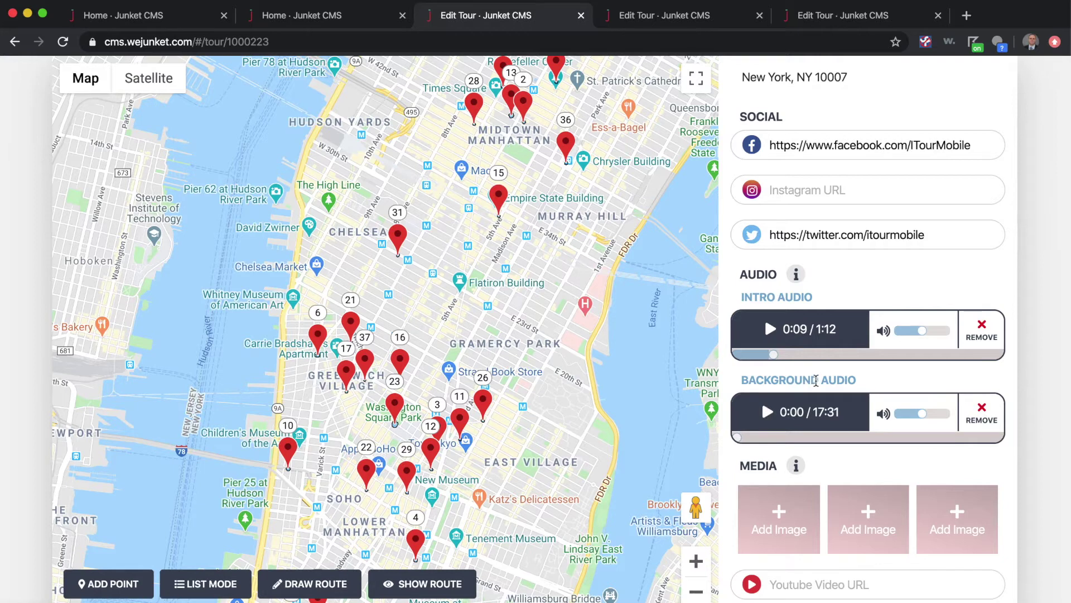
pyautogui.click(769, 413)
pyautogui.click(768, 413)
# - Examine the tour's media images and YouTube video area, comparing them with the header image, description and other details on the page
pyautogui.scroll(-3, 794, 381)
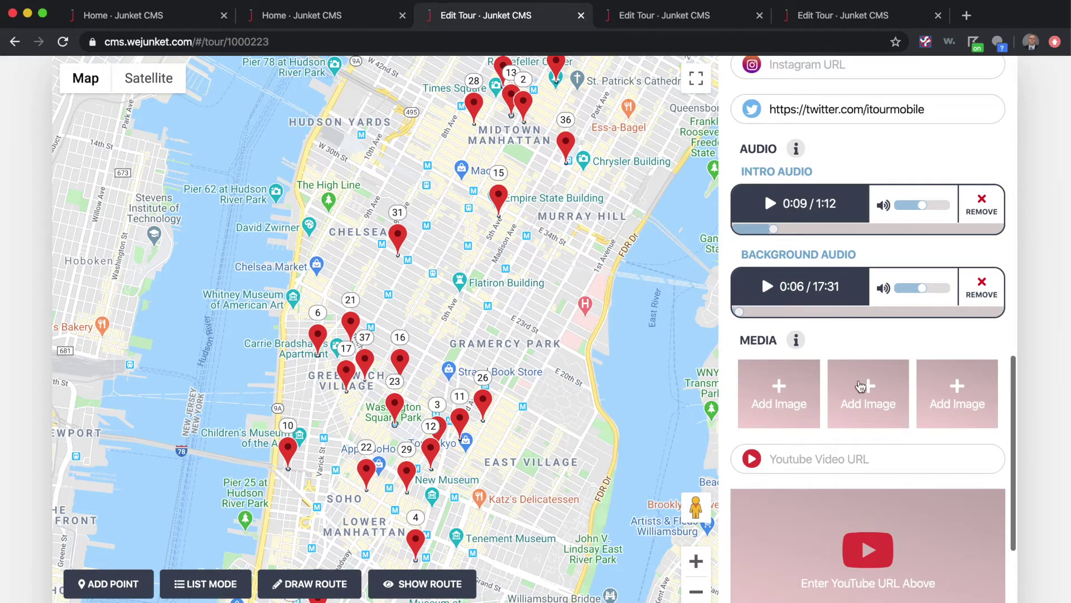
pyautogui.scroll(10, 950, 333)
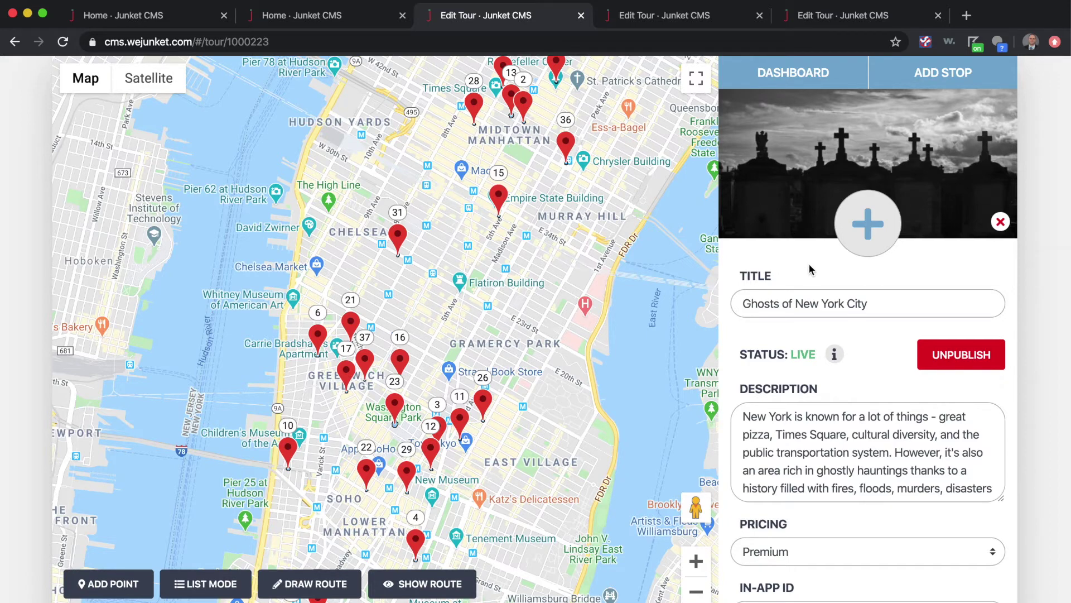
pyautogui.scroll(-10, 810, 270)
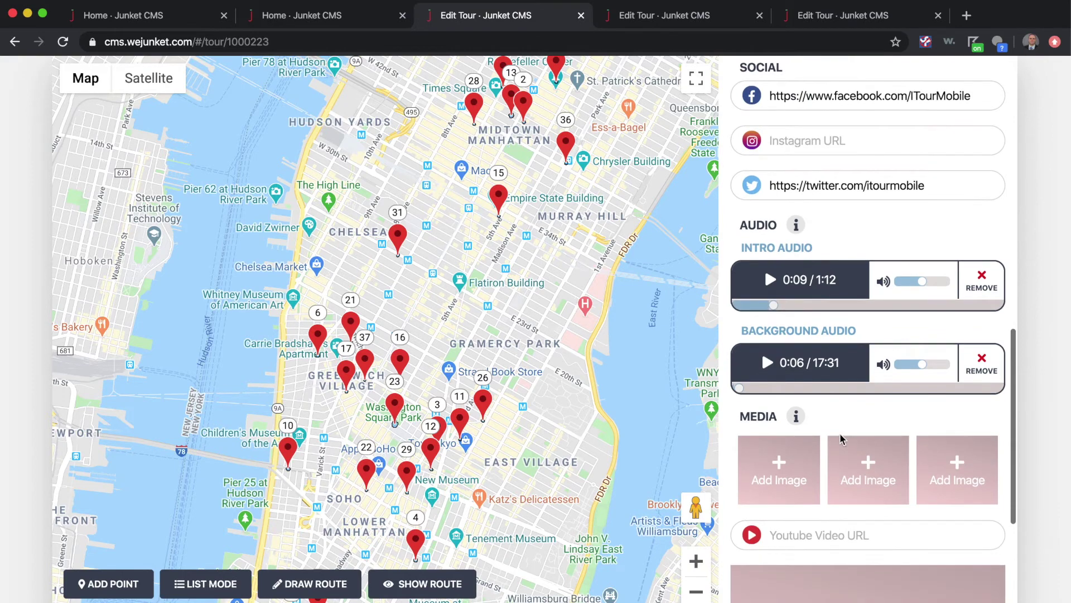
pyautogui.scroll(-1, 843, 418)
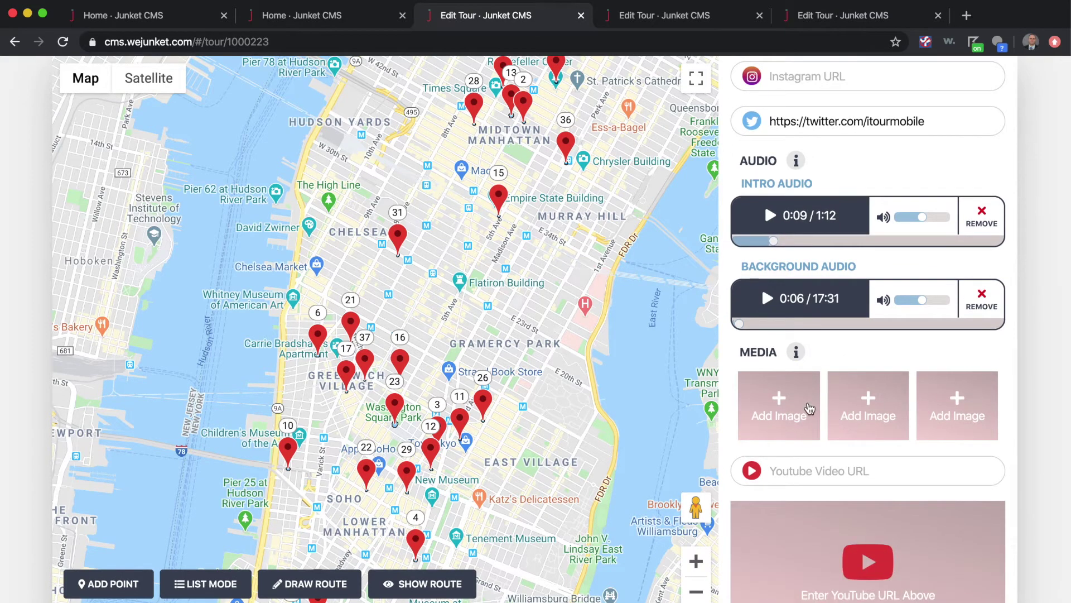
pyautogui.scroll(15, 872, 372)
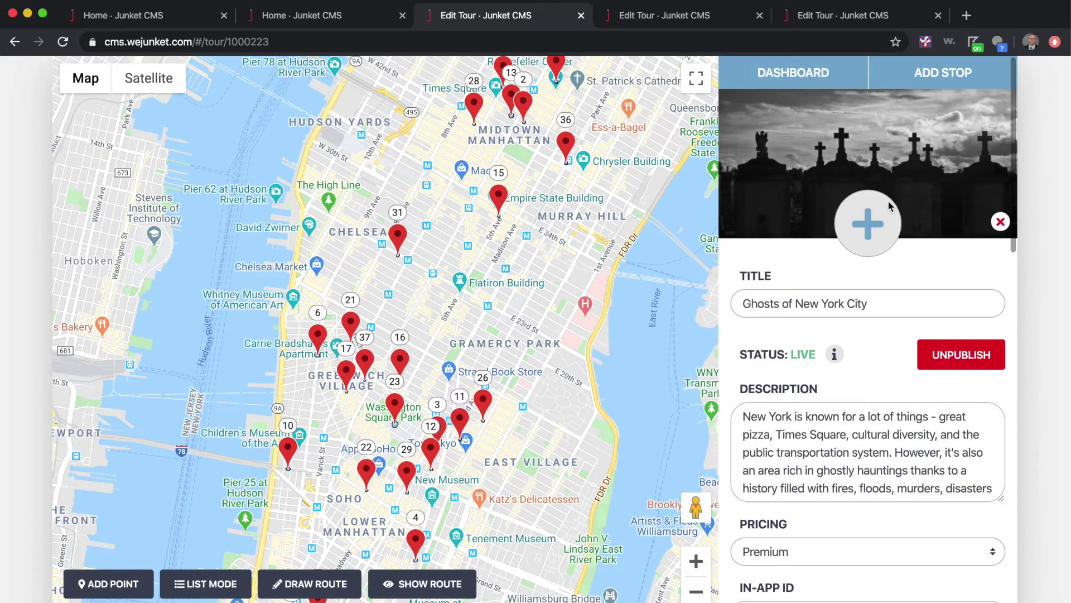
pyautogui.scroll(-4, 865, 428)
pyautogui.scroll(-3, 866, 428)
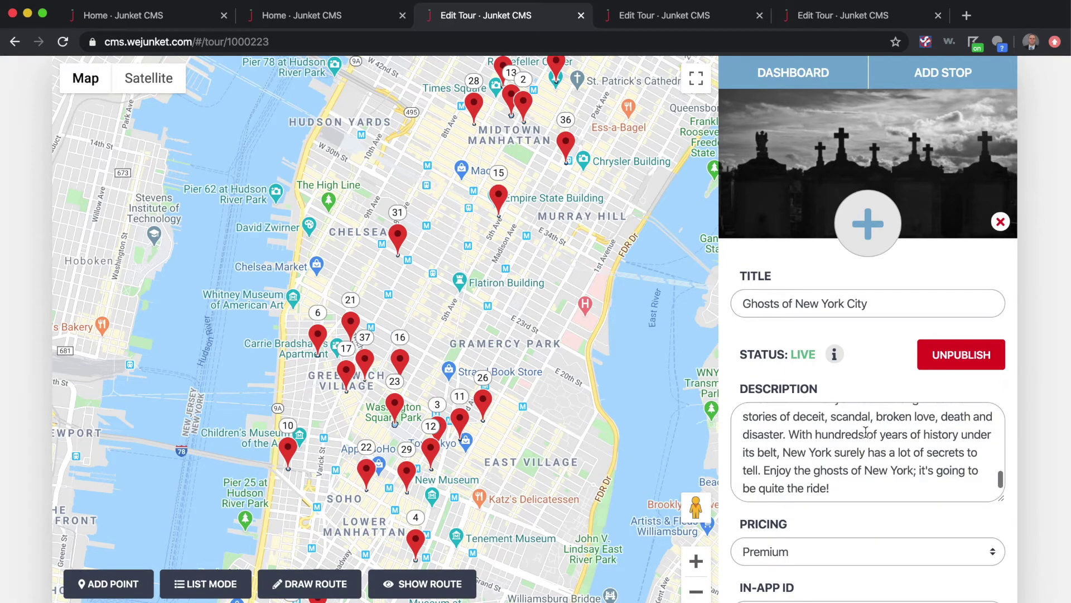
pyautogui.scroll(-2, 870, 390)
pyautogui.scroll(-10, 871, 379)
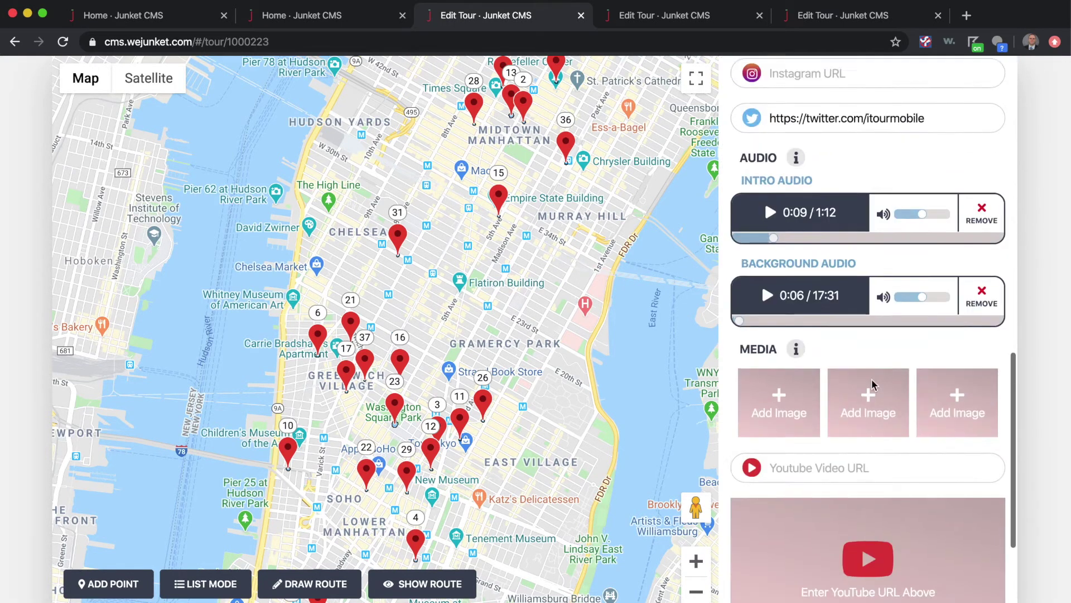
pyautogui.scroll(1, 826, 222)
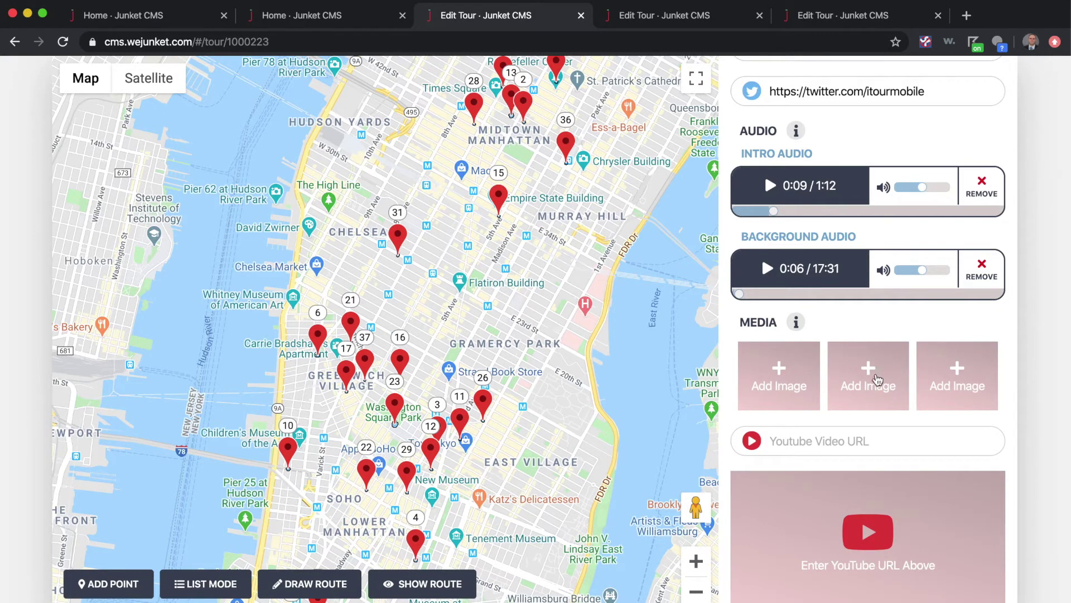
pyautogui.scroll(-1, 921, 421)
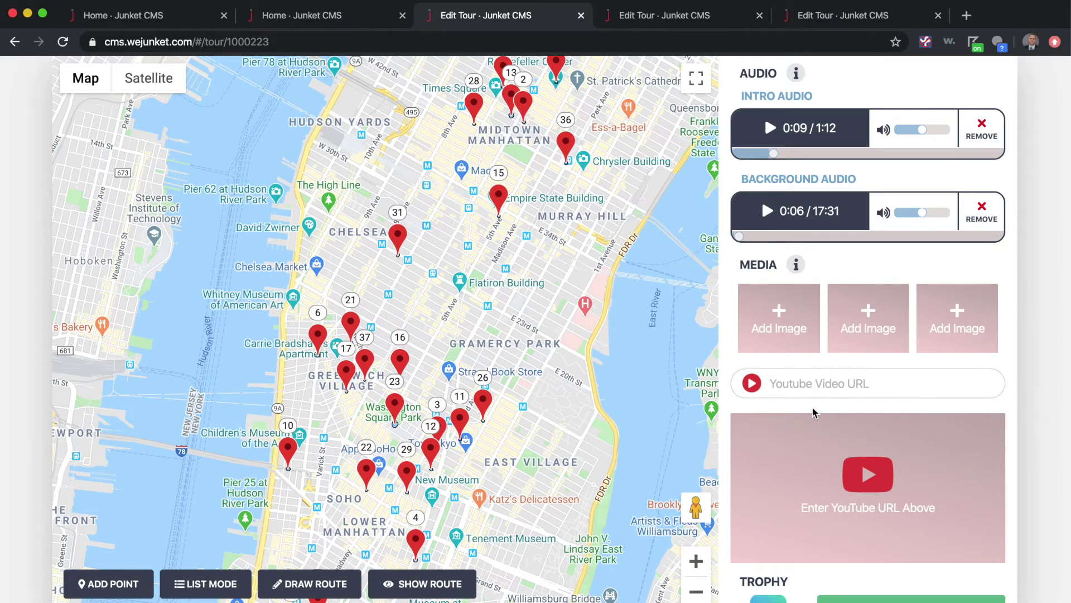
pyautogui.scroll(-5, 813, 413)
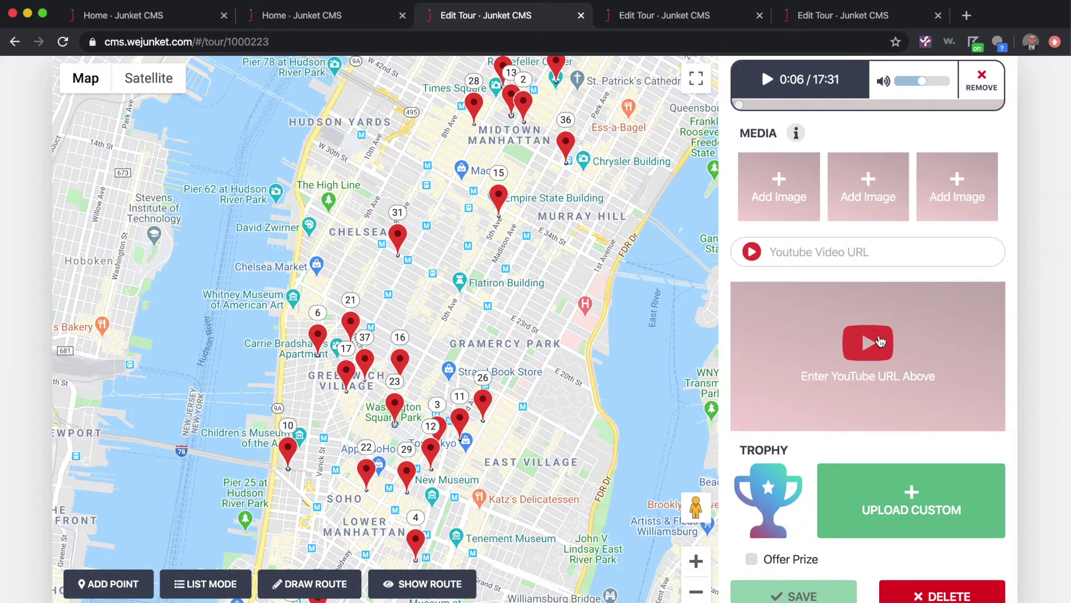
pyautogui.scroll(15, 894, 310)
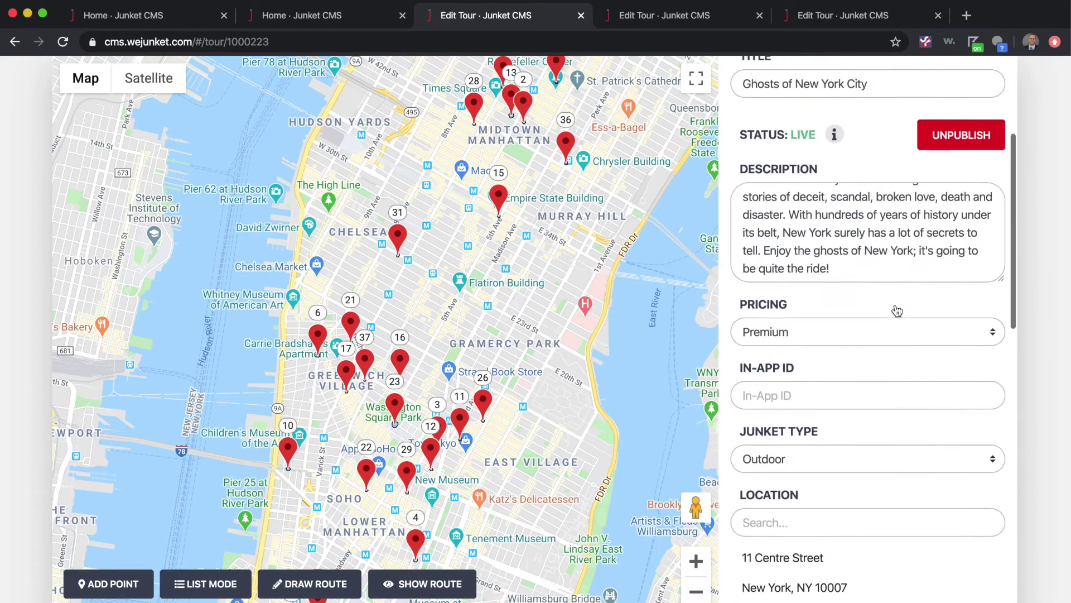
pyautogui.scroll(2, 892, 301)
pyautogui.scroll(-10, 884, 311)
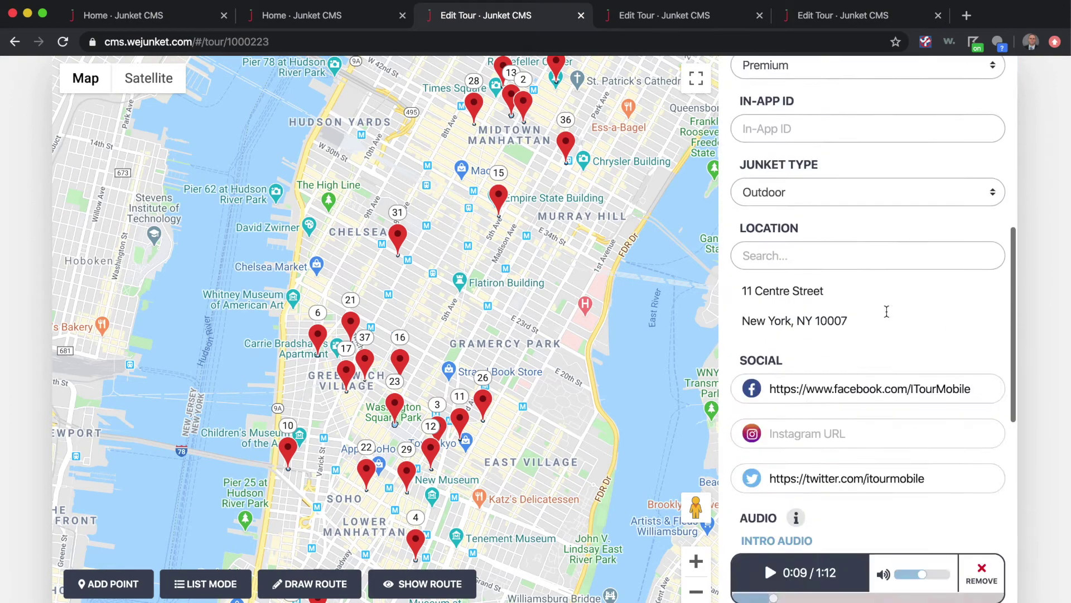
# - Enable the Offer Prize option in the tour's trophy section
pyautogui.scroll(-3, 887, 317)
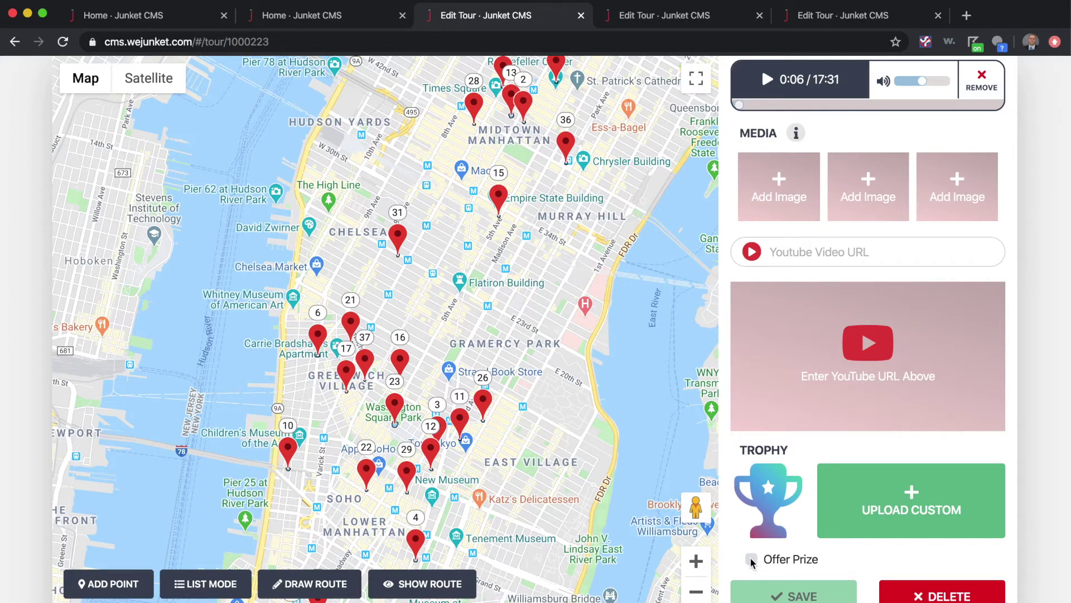
pyautogui.click(753, 560)
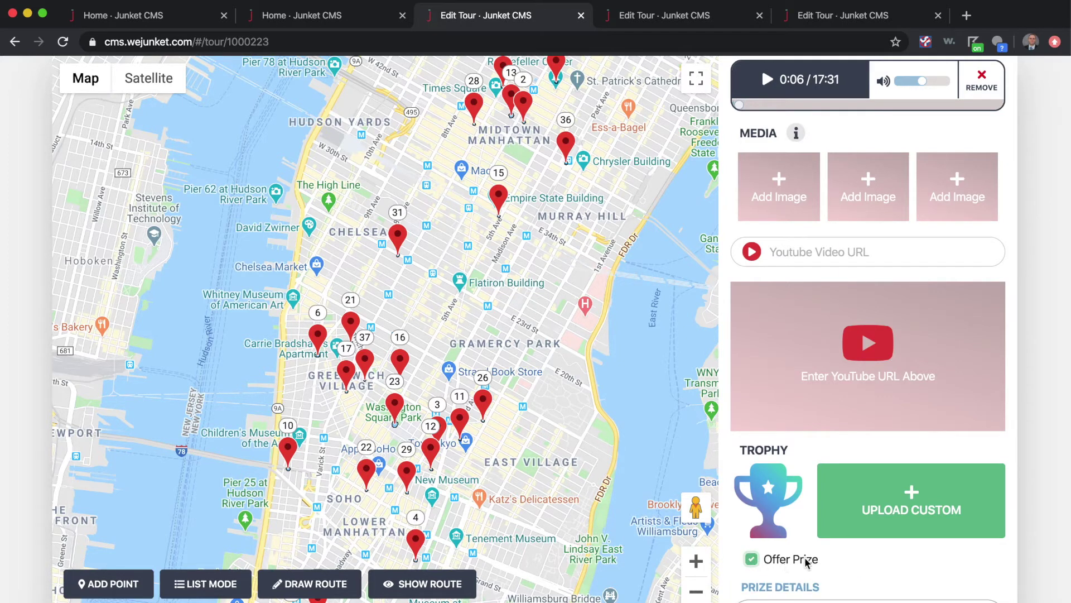
pyautogui.scroll(-1, 837, 541)
pyautogui.scroll(-3, 830, 513)
# - Examine the prize settings, covering prize details, time limit, prize location and redemption instructions
pyautogui.click(799, 459)
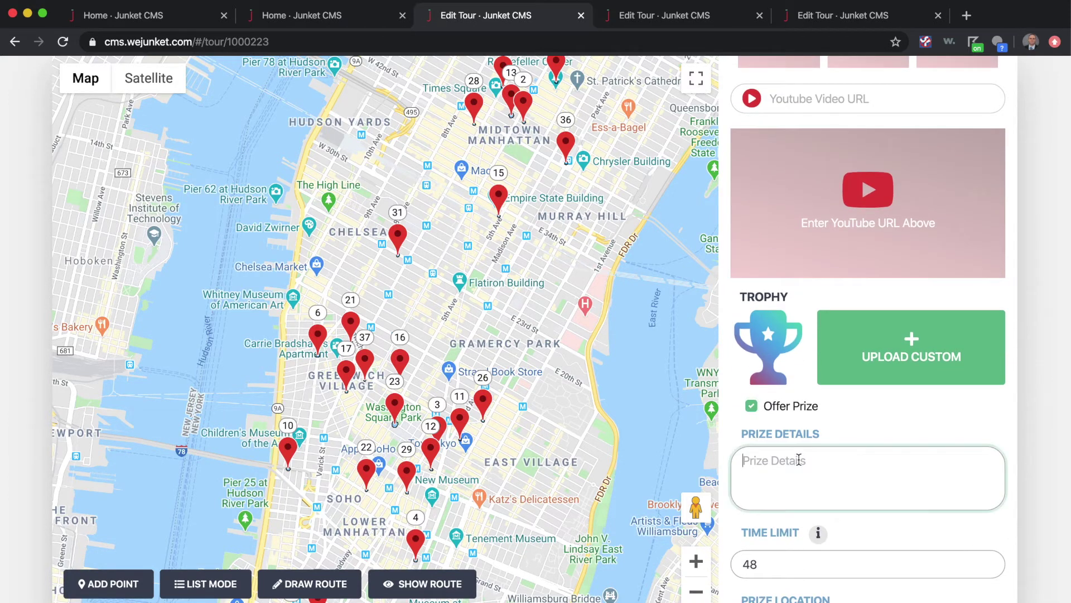
pyautogui.scroll(-2, 870, 424)
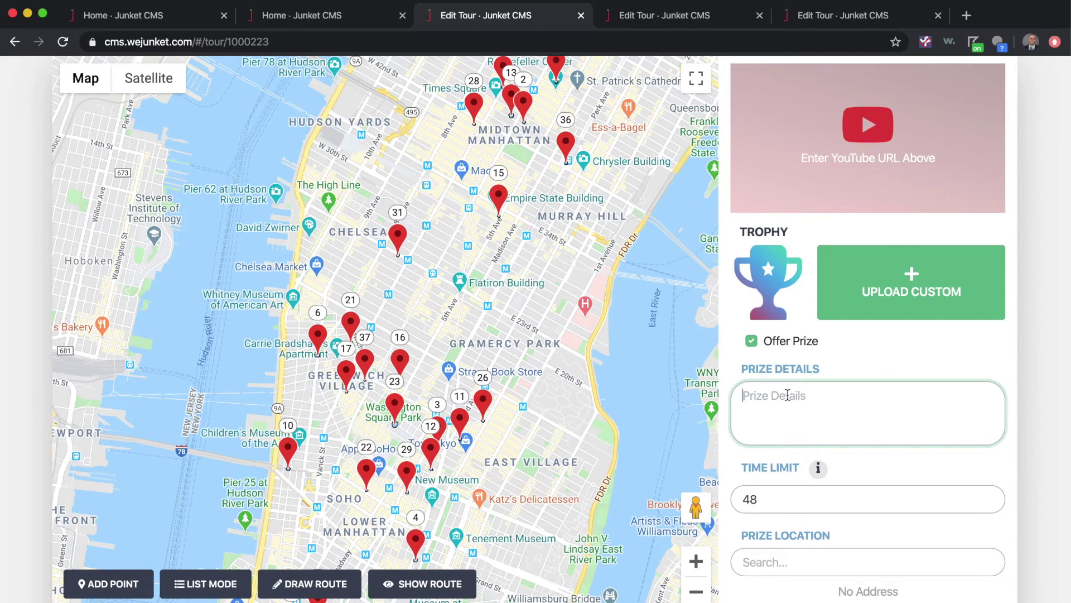
pyautogui.scroll(-2, 787, 395)
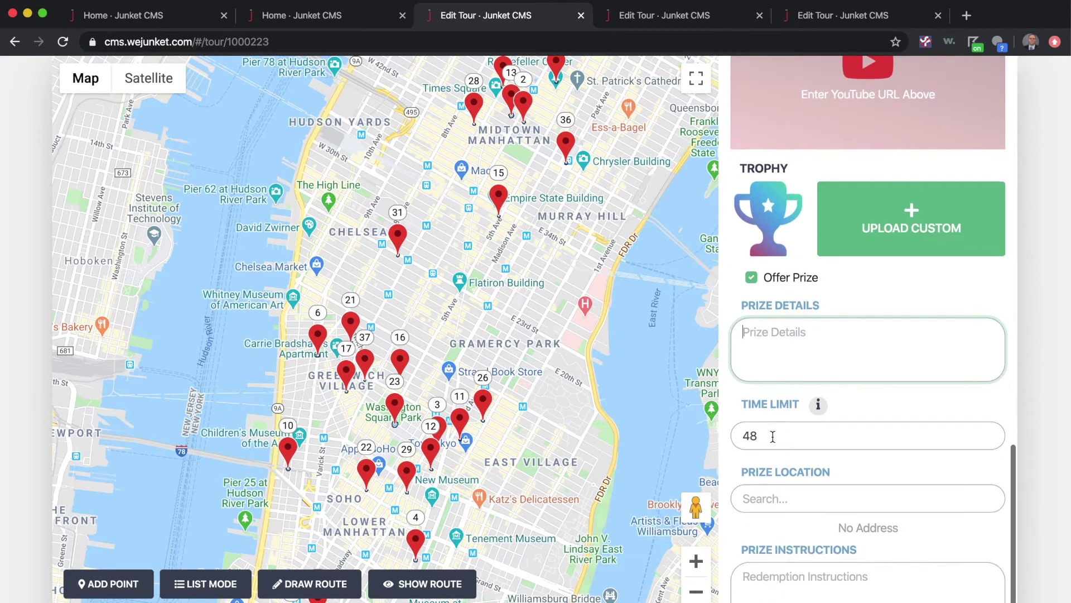
pyautogui.moveTo(820, 409)
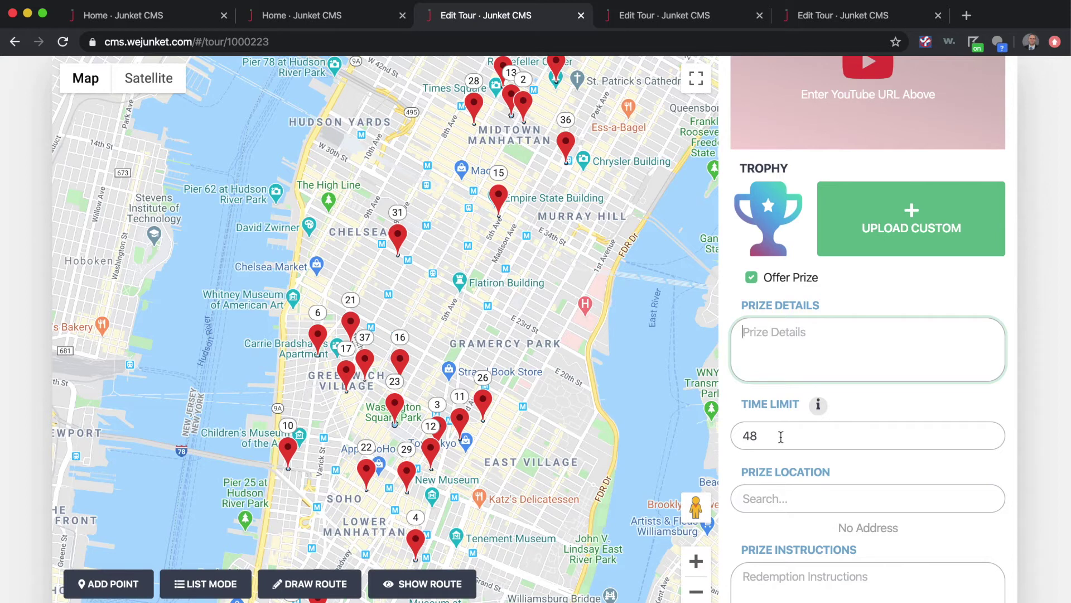
pyautogui.click(777, 436)
pyautogui.doubleClick(753, 435)
pyautogui.click(767, 433)
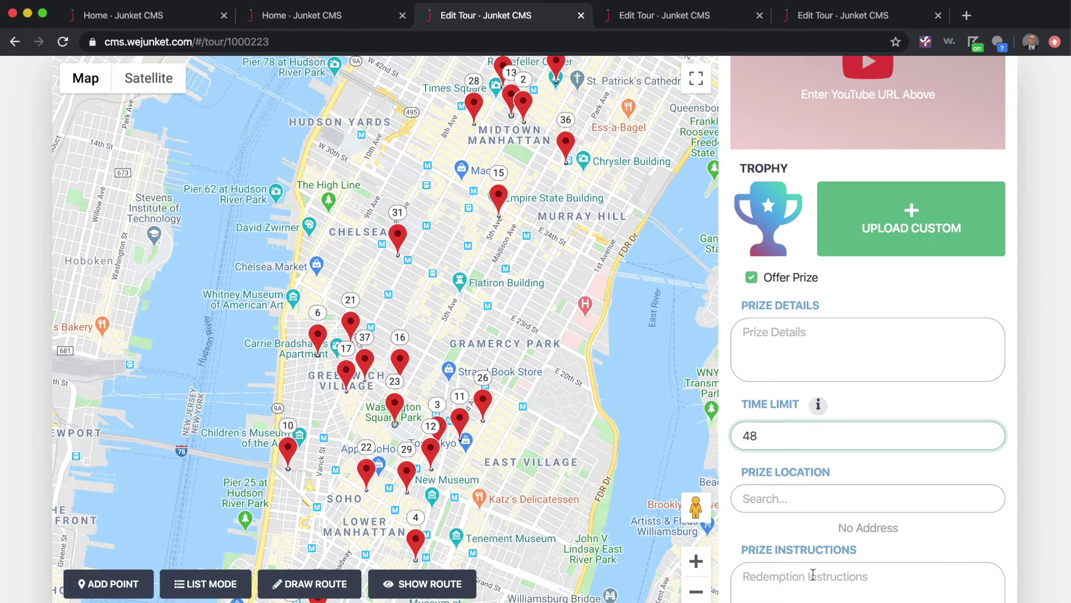
pyautogui.scroll(-2, 816, 527)
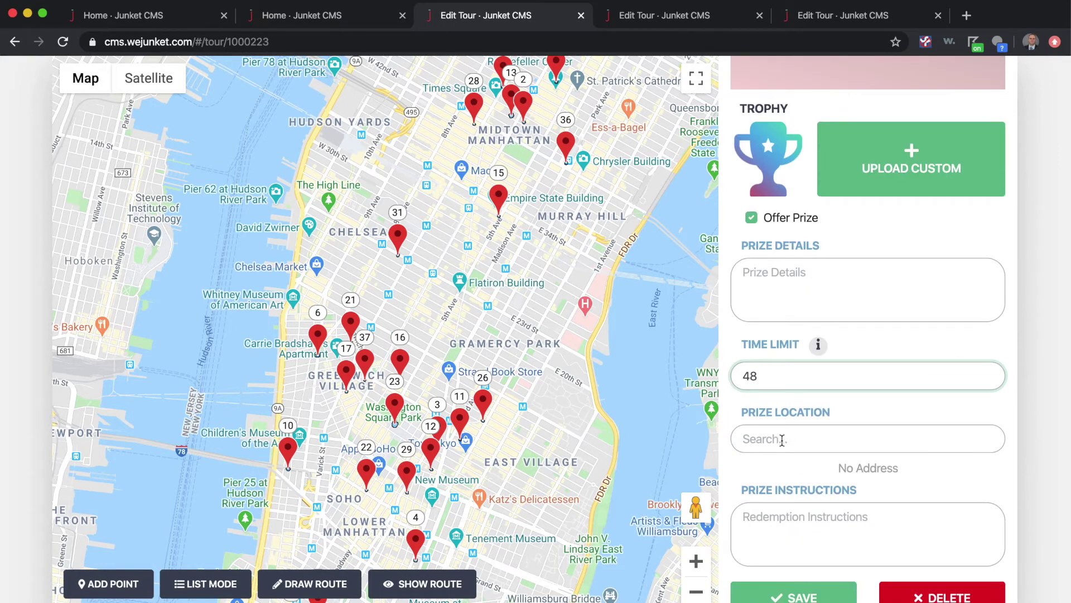
pyautogui.click(797, 412)
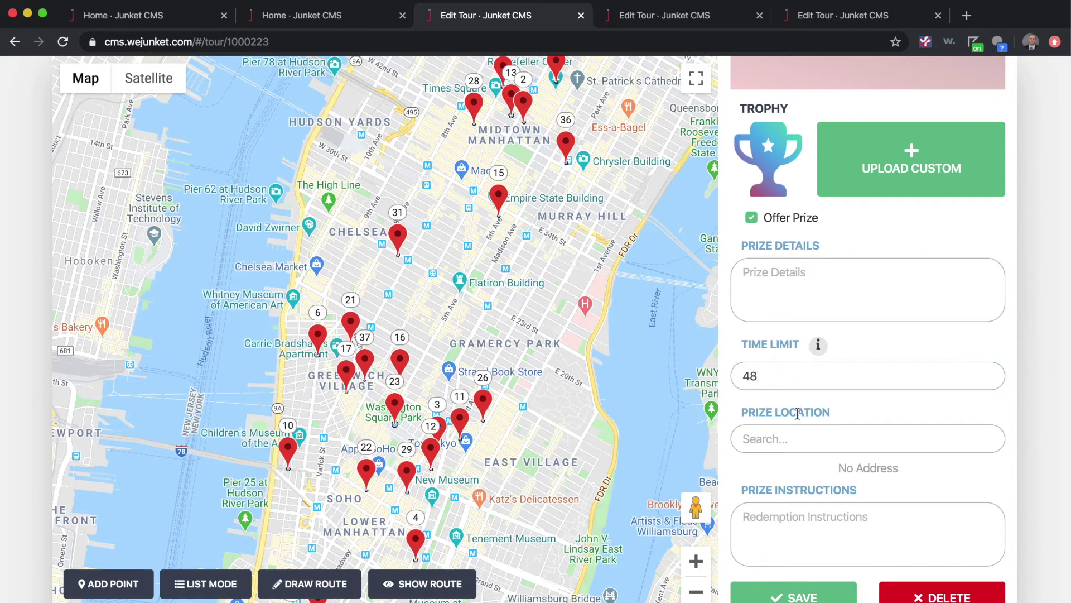
pyautogui.click(794, 522)
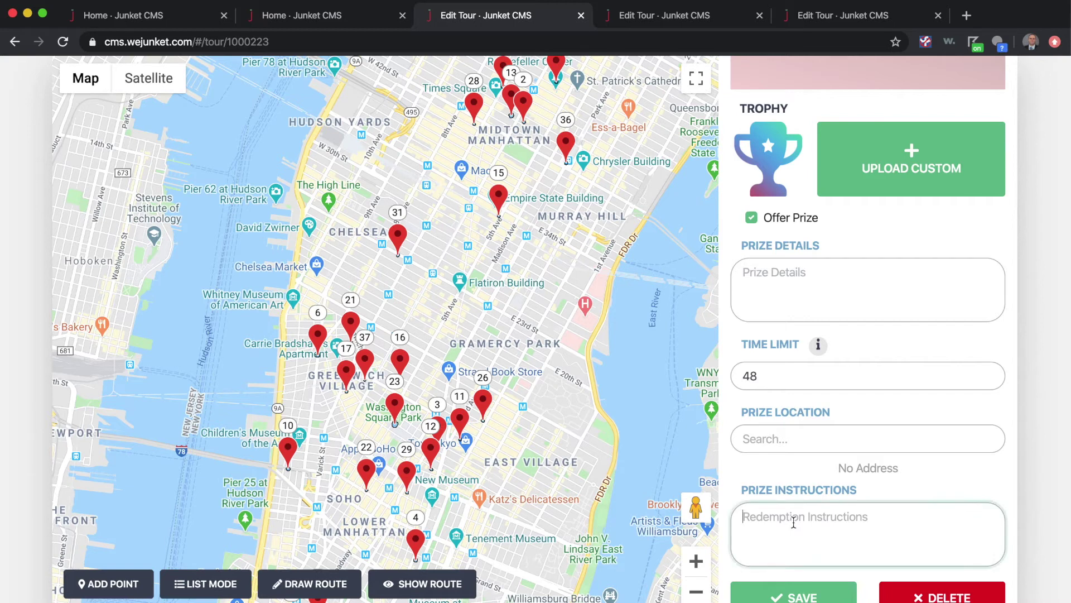
pyautogui.scroll(-1, 793, 522)
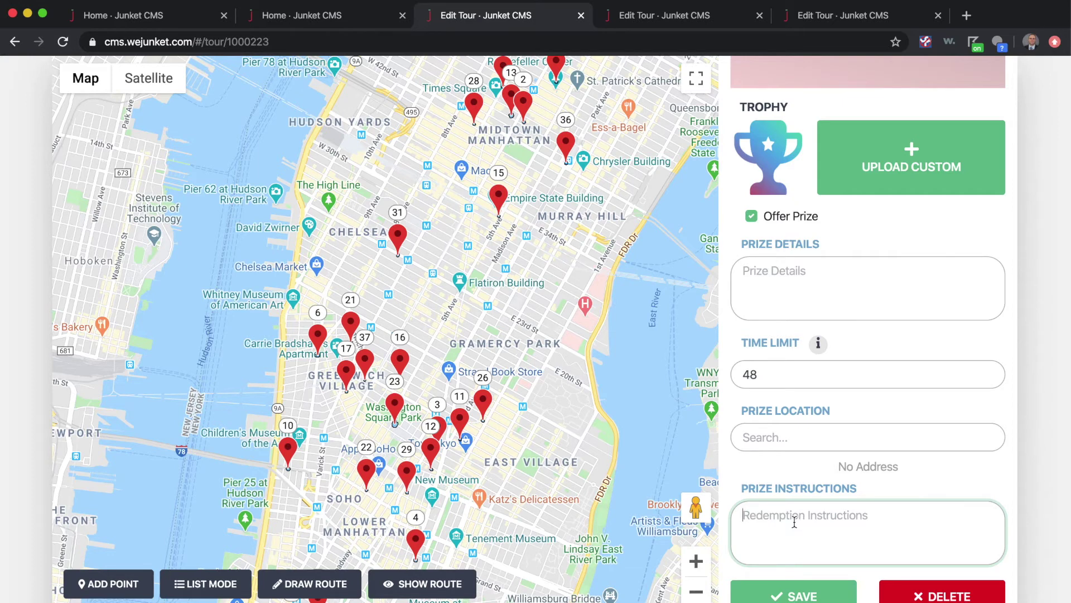
pyautogui.scroll(10, 853, 410)
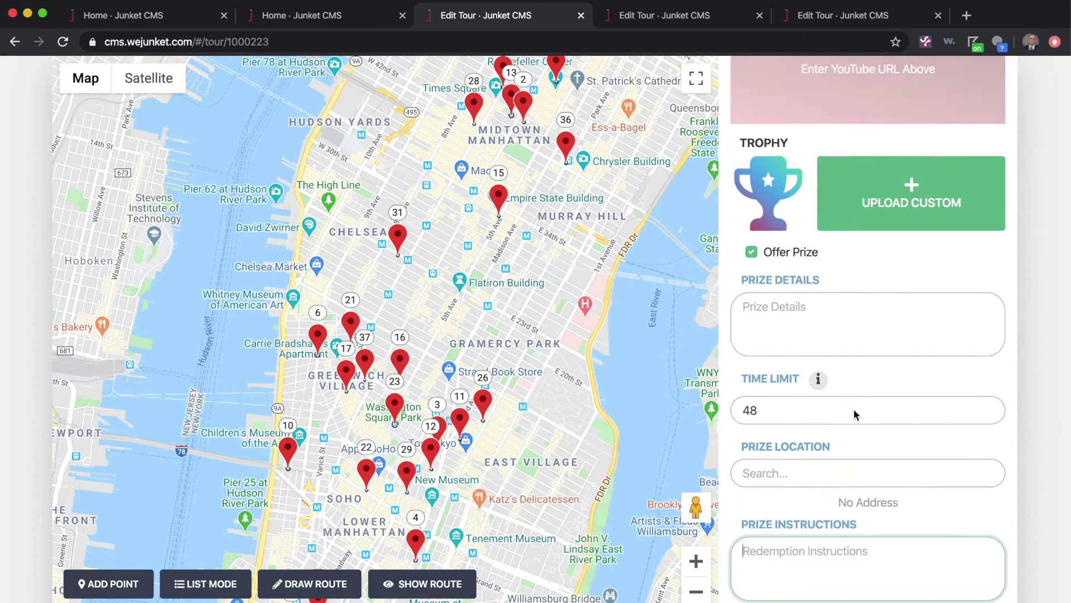
pyautogui.scroll(-10, 855, 414)
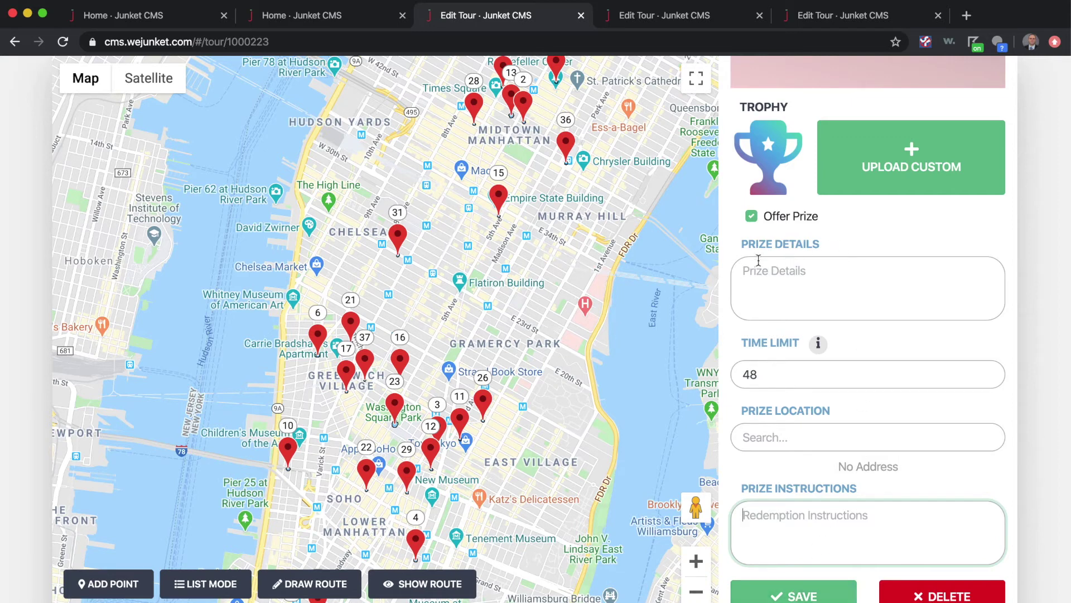
# - Try to add a point to the tour map just south of the Flatiron Building
pyautogui.moveTo(566, 264); pyautogui.dragTo(575, 321)
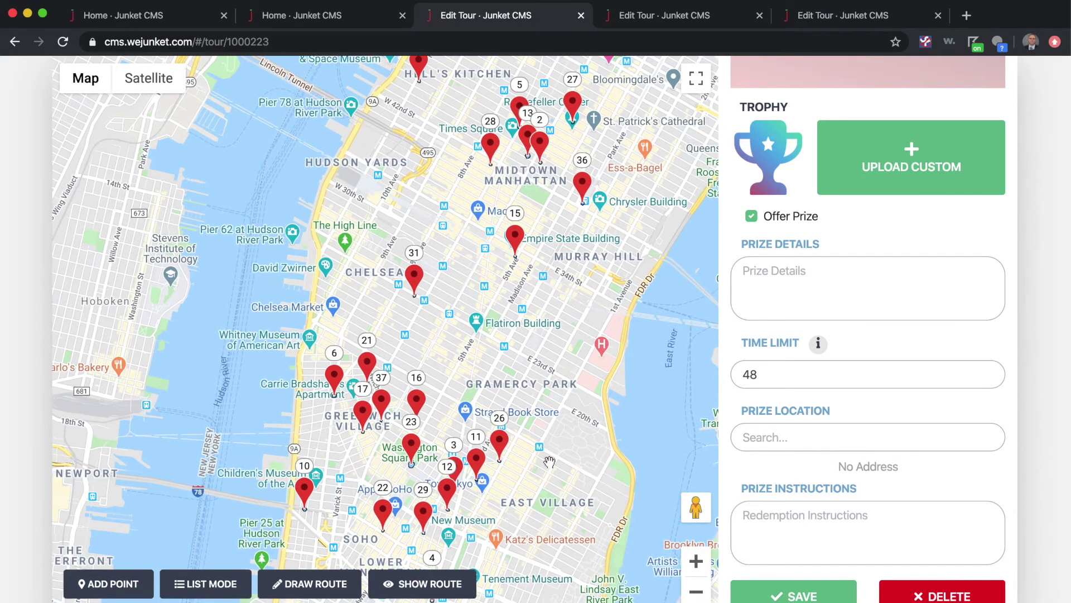
pyautogui.moveTo(585, 443); pyautogui.dragTo(609, 426)
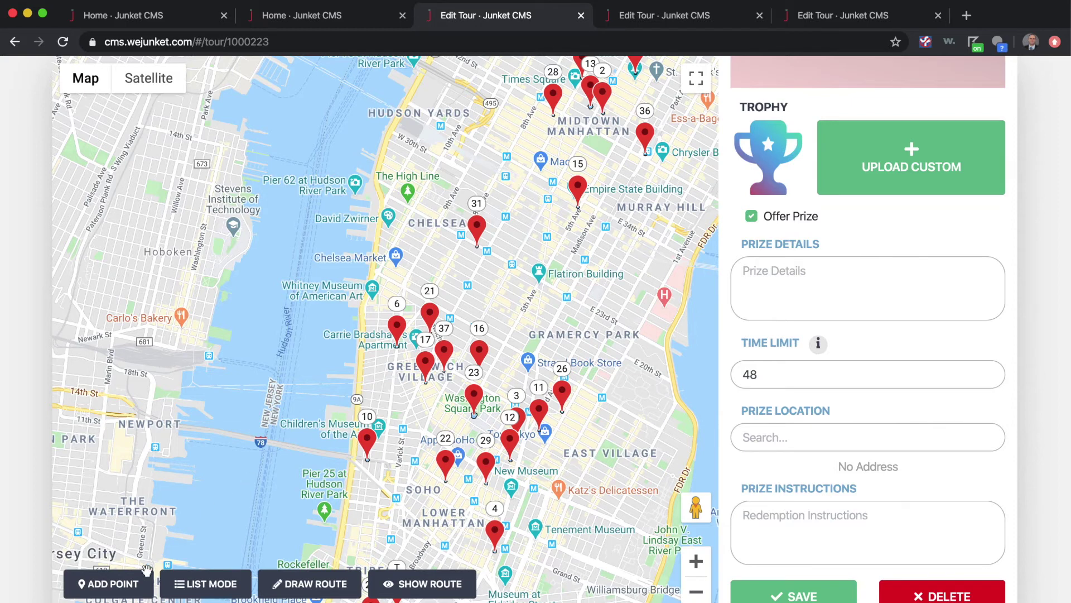
pyautogui.click(108, 591)
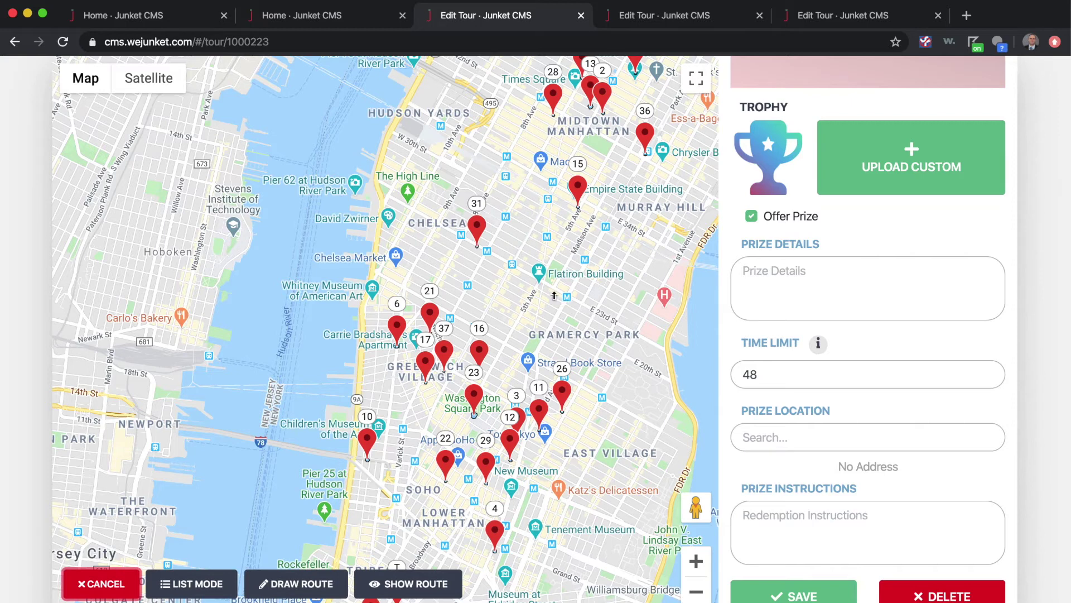
pyautogui.click(540, 291)
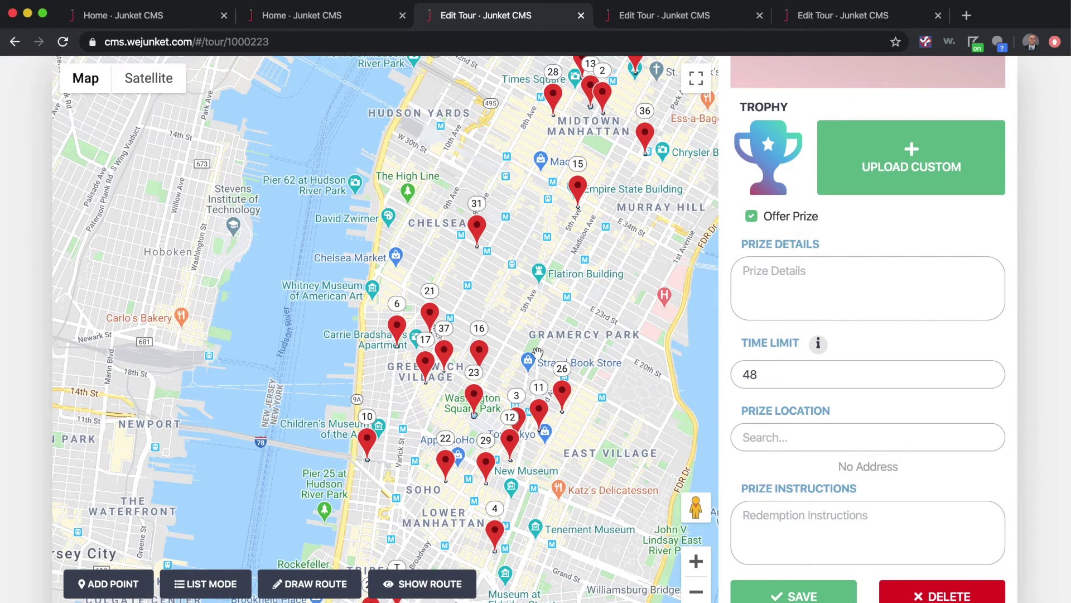
# - Open a blank stop form and try to pick the stop's location on the map, south of stop 8
pyautogui.click(482, 359)
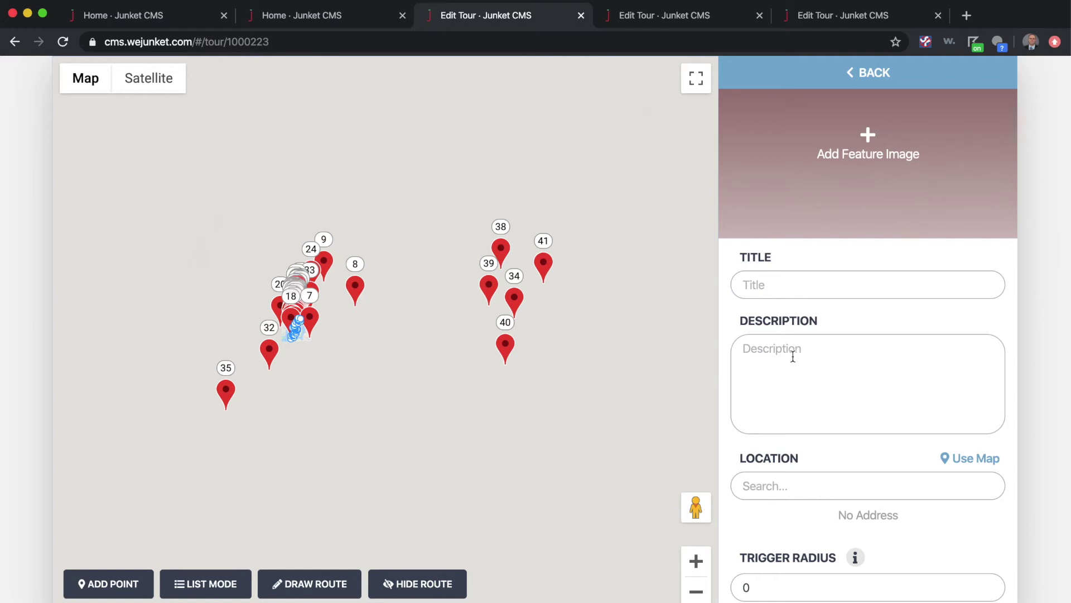
pyautogui.scroll(-2, 792, 356)
pyautogui.scroll(-2, 793, 356)
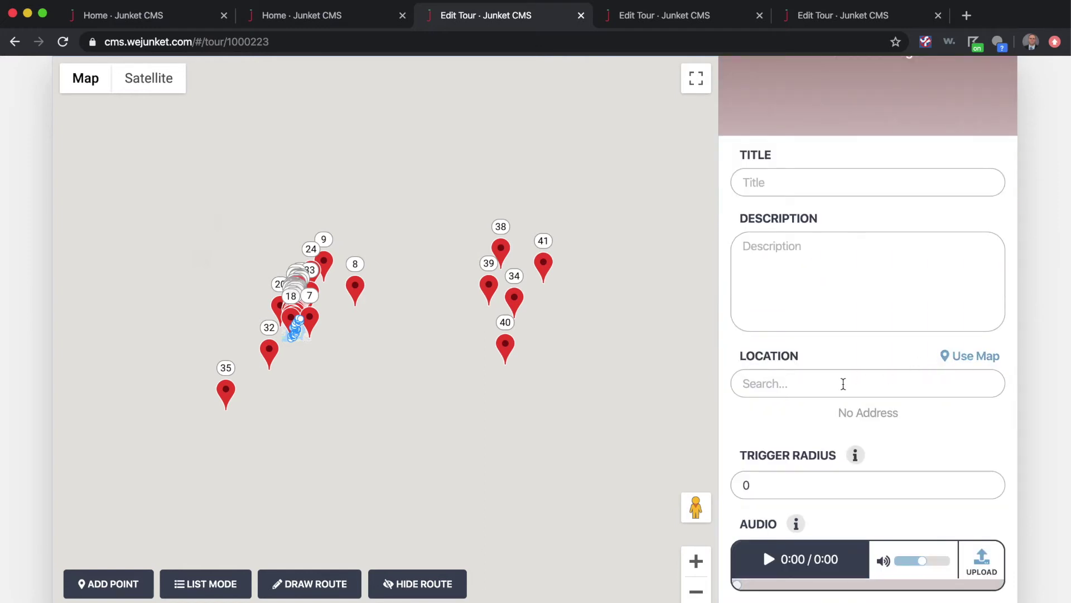
pyautogui.click(968, 358)
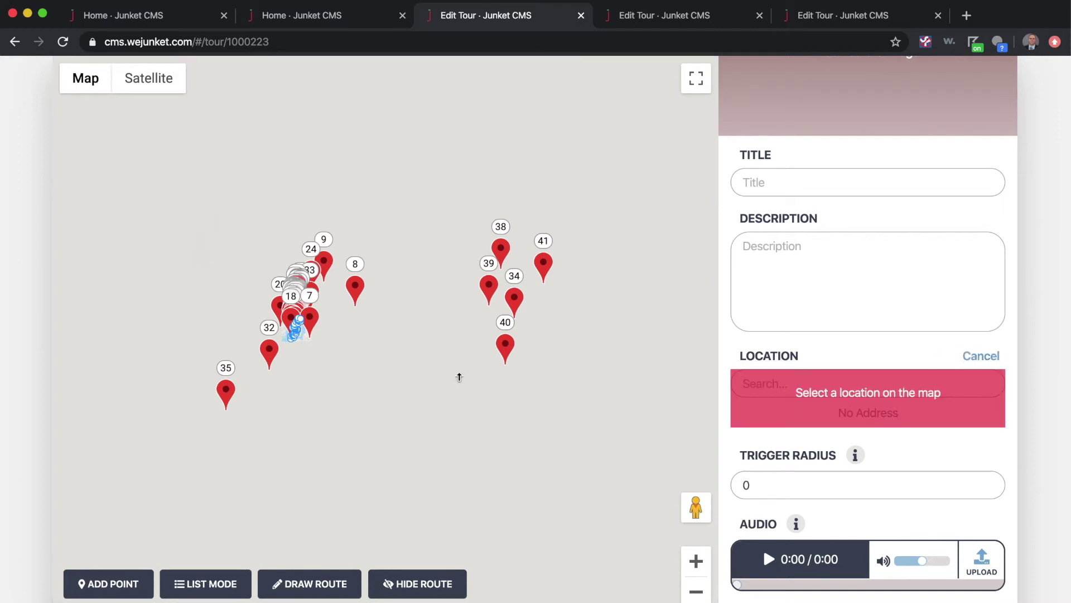
pyautogui.click(342, 352)
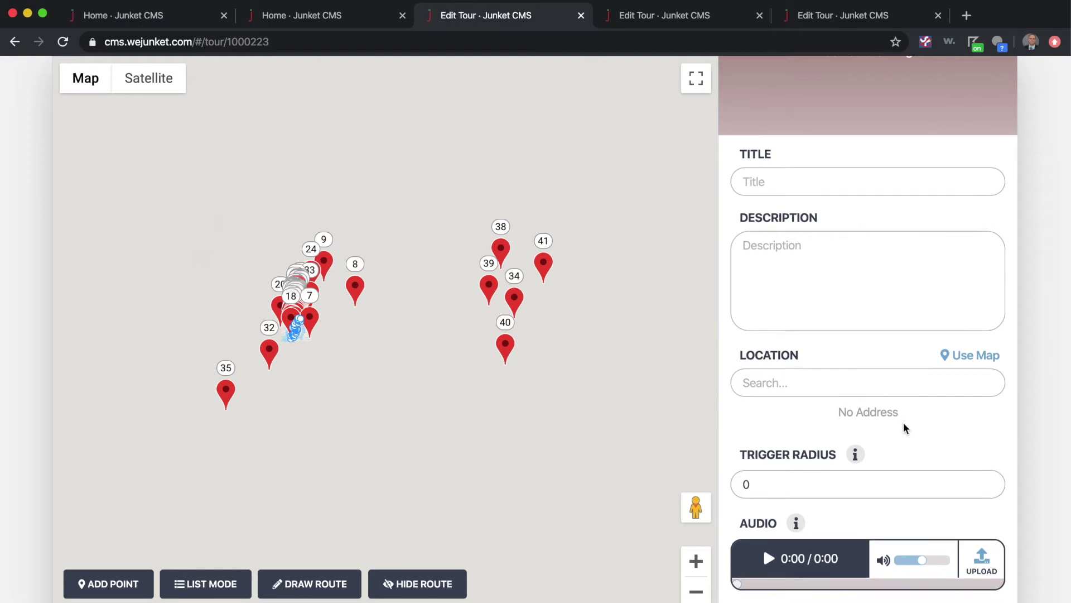
pyautogui.scroll(-3, 902, 423)
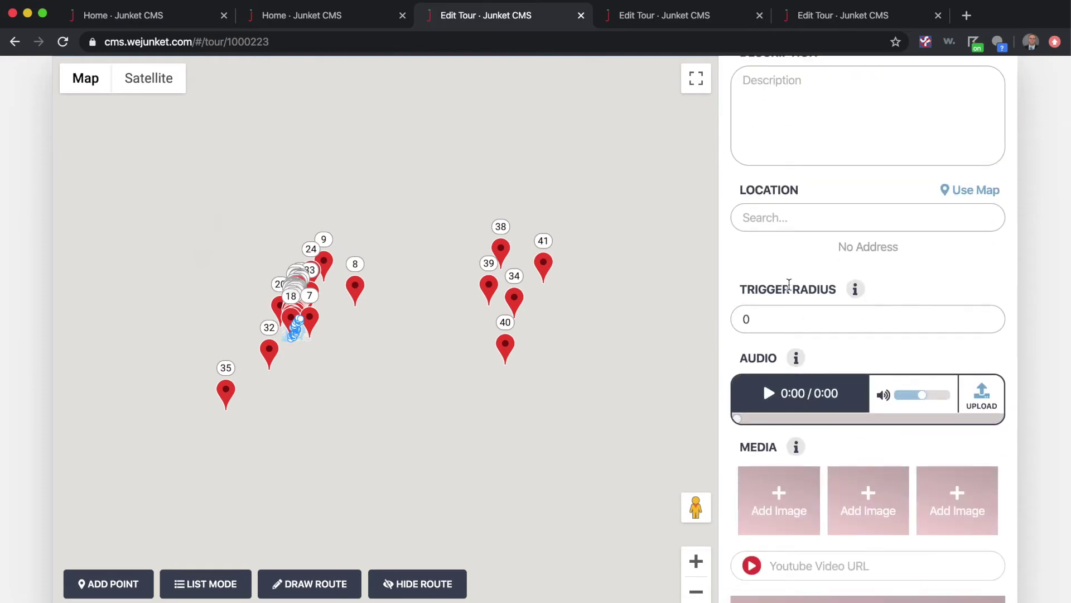
# - Examine the blank stop form's fields, from the feature image through trigger radius, audio and images to the YouTube video
pyautogui.scroll(-1, 799, 291)
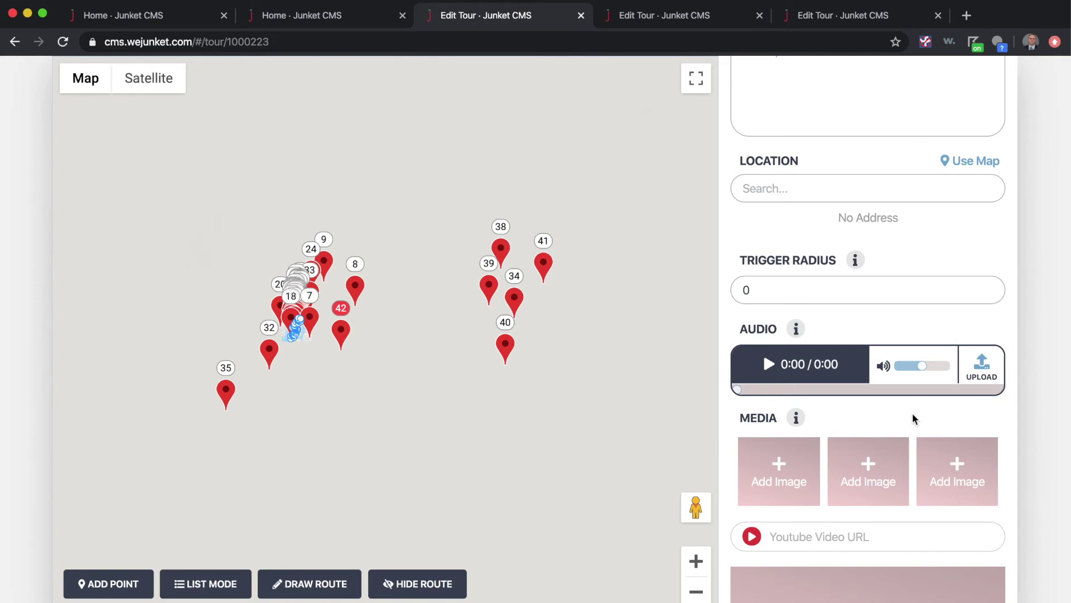
pyautogui.scroll(-2, 884, 403)
pyautogui.scroll(7, 873, 371)
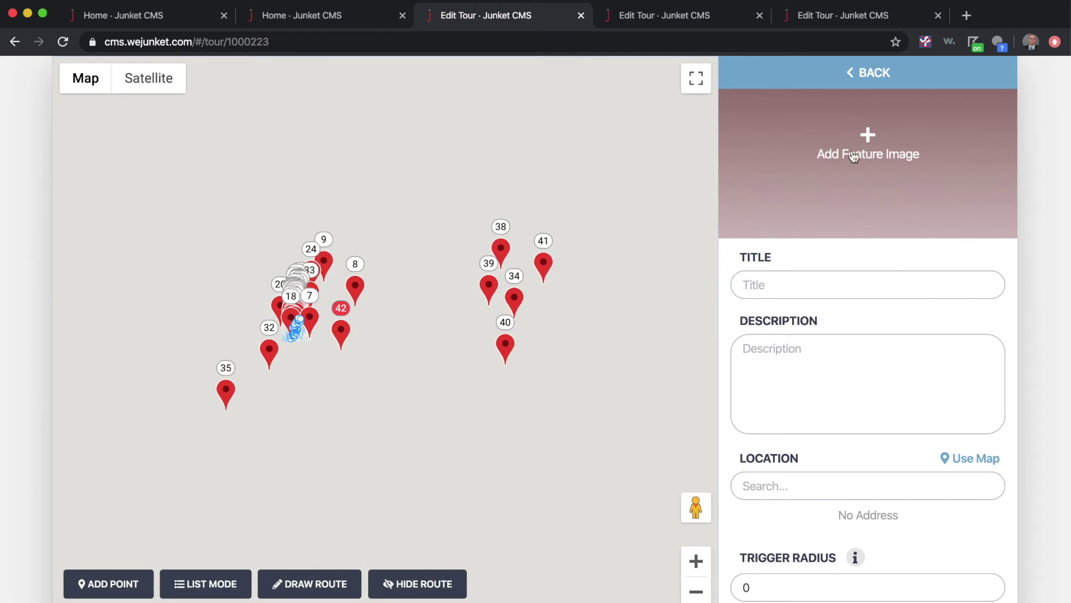
pyautogui.scroll(-1, 872, 383)
pyautogui.scroll(-7, 872, 383)
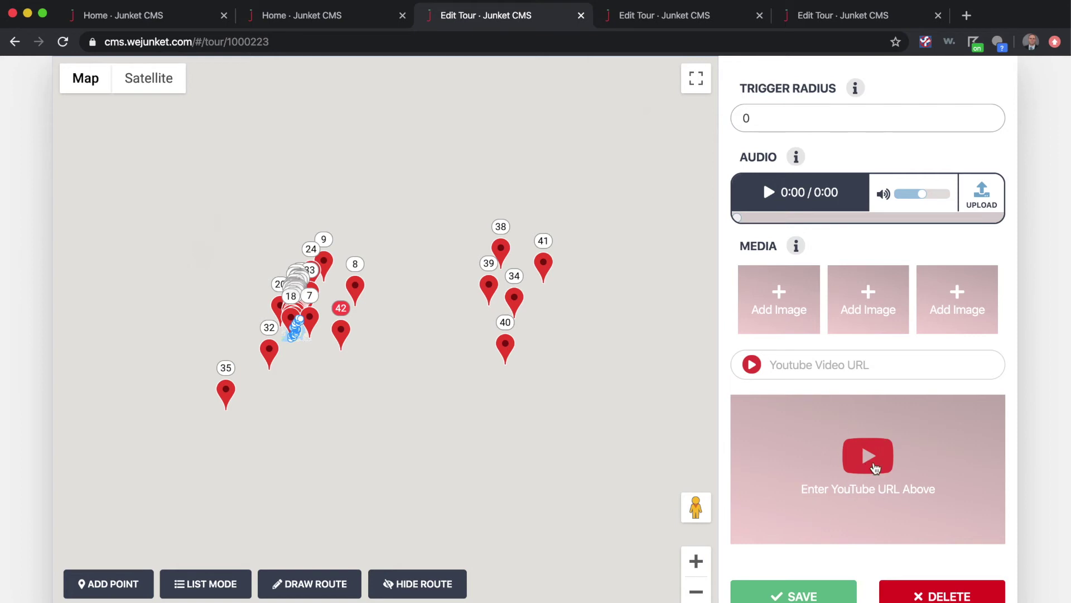
pyautogui.scroll(-1, 851, 490)
# - Close the tour tab with the unsaved stop and reopen the Ghosts of New York City junket from the dashboard
pyautogui.click(581, 17)
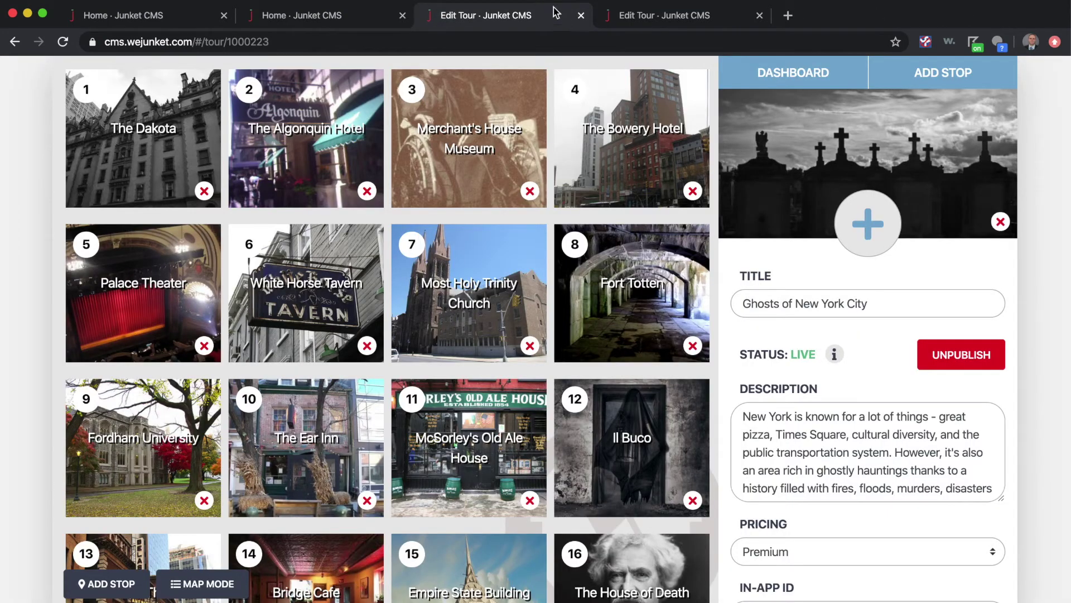
pyautogui.click(357, 32)
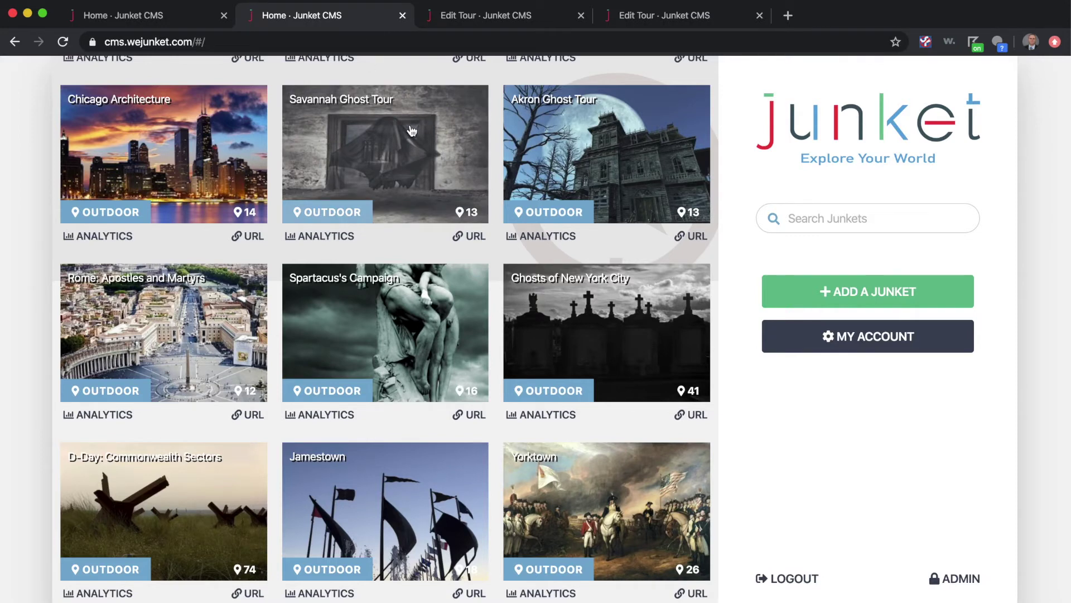
pyautogui.click(593, 310)
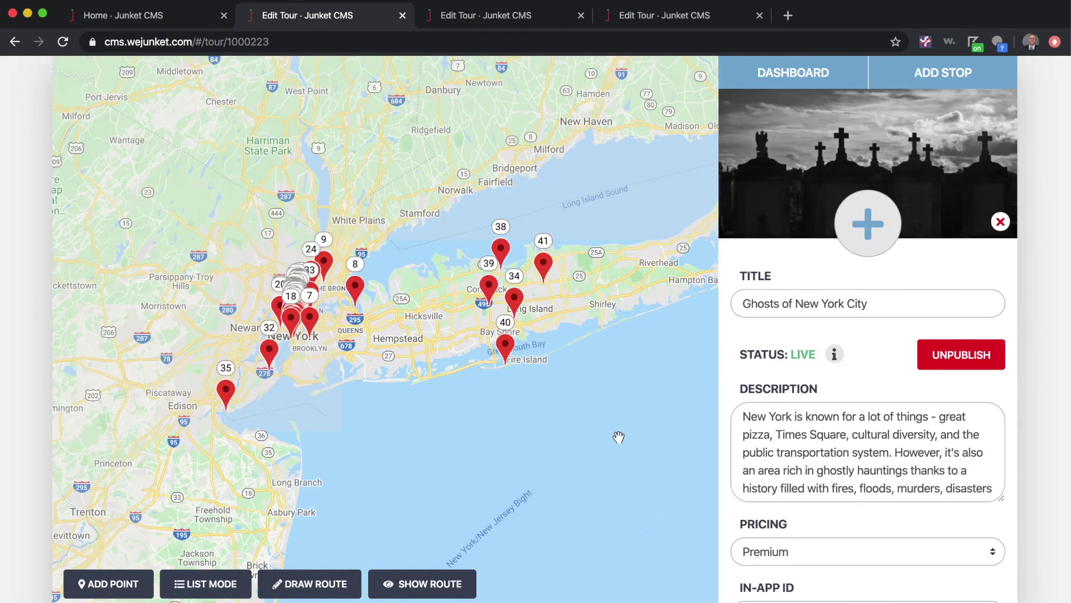
# - Display the junket's stops in list mode and look through the full set of stop tiles
pyautogui.click(213, 593)
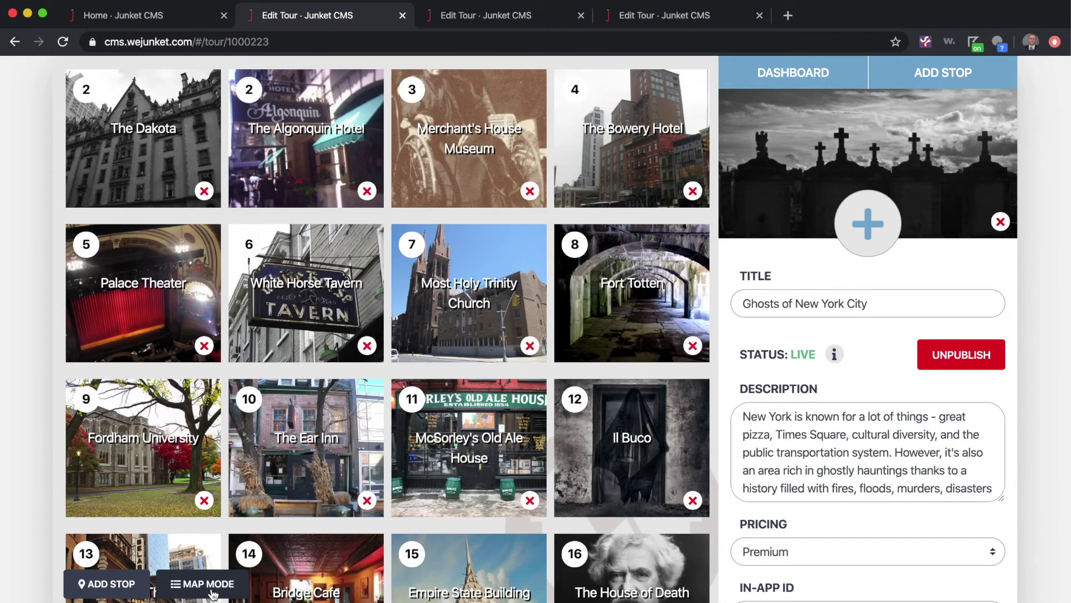
pyautogui.click(212, 594)
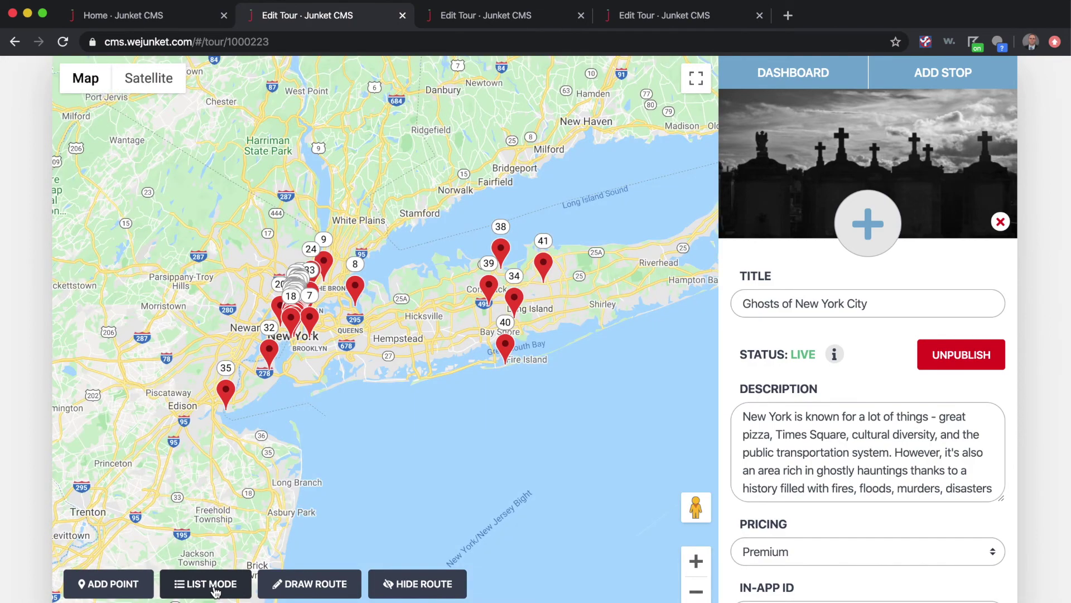
pyautogui.click(215, 591)
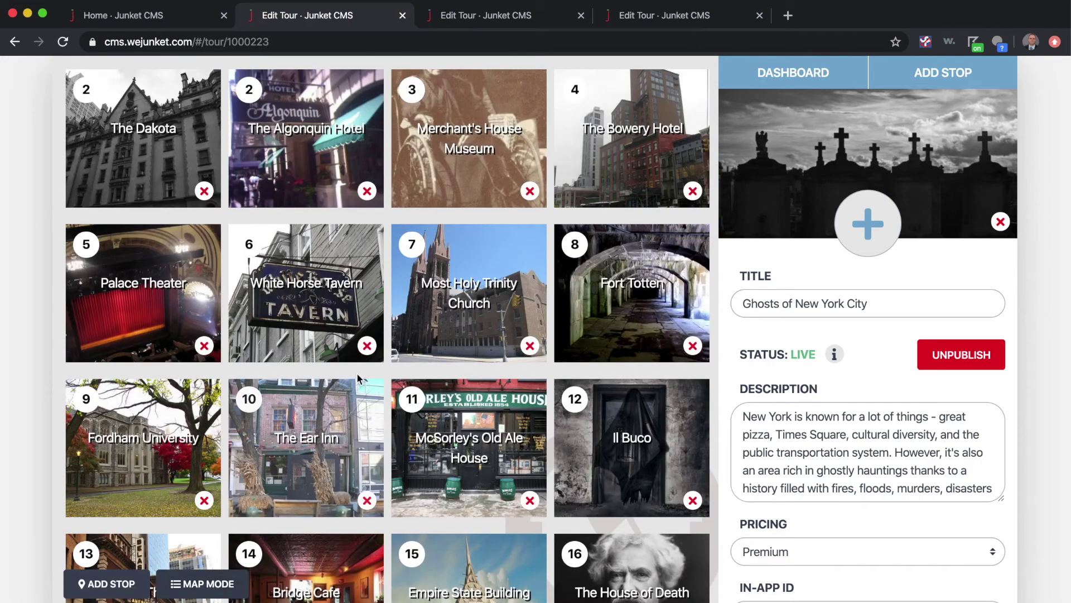
pyautogui.scroll(-8, 357, 378)
pyautogui.scroll(-10, 358, 378)
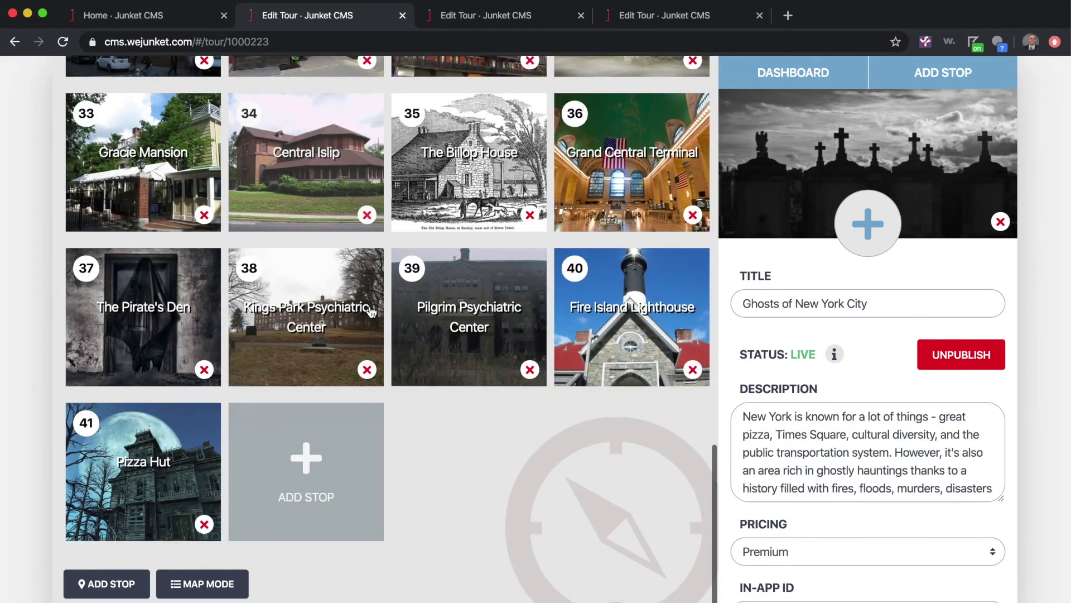
pyautogui.scroll(19, 371, 311)
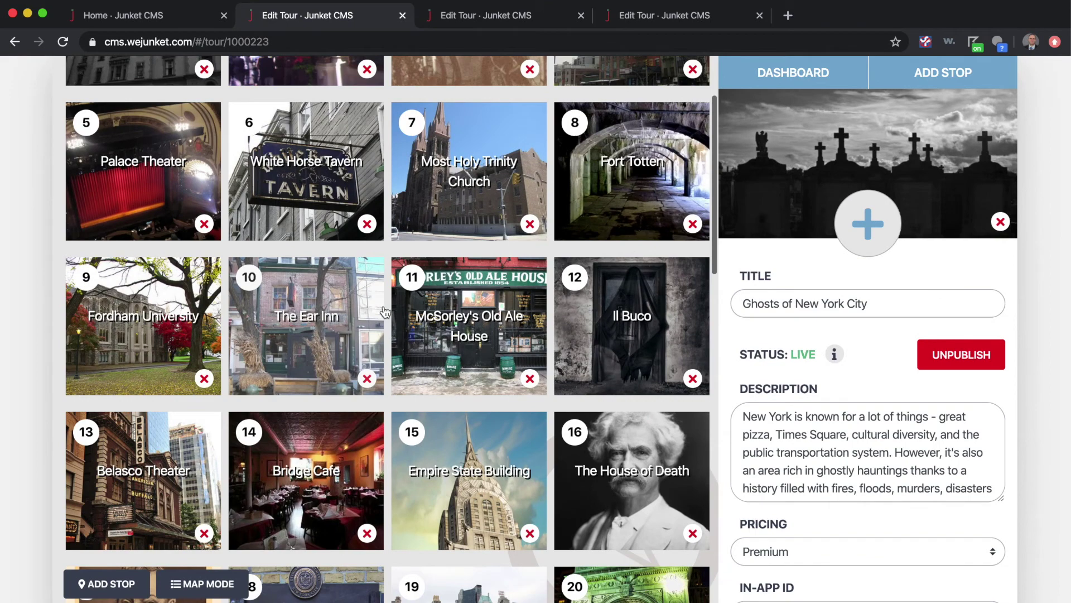
pyautogui.scroll(1, 641, 437)
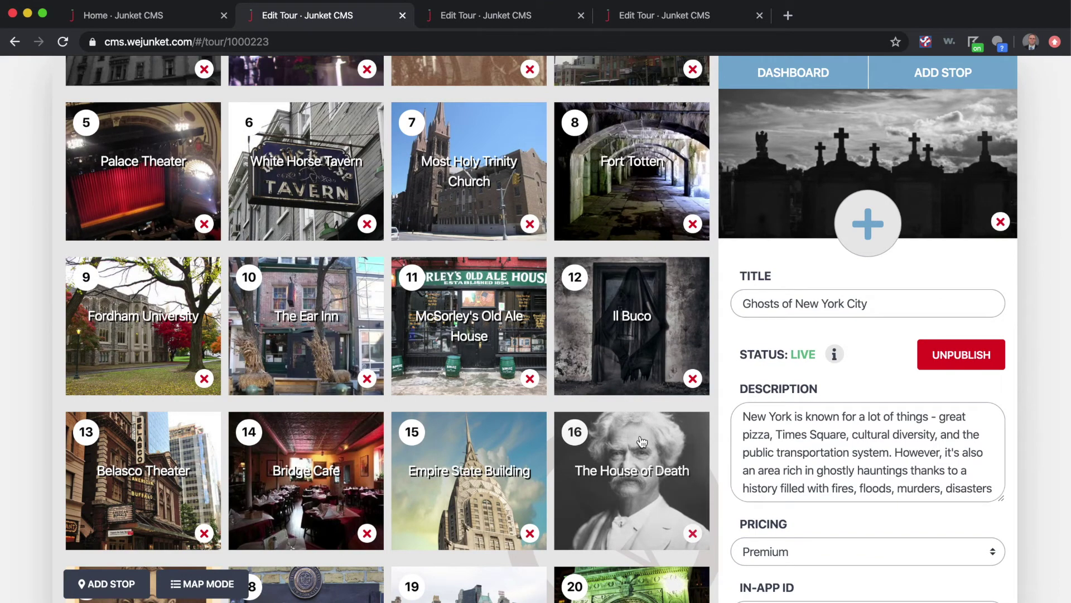
# - Open the Palace Theater stop and review its description, including the address lines at its start
pyautogui.click(149, 199)
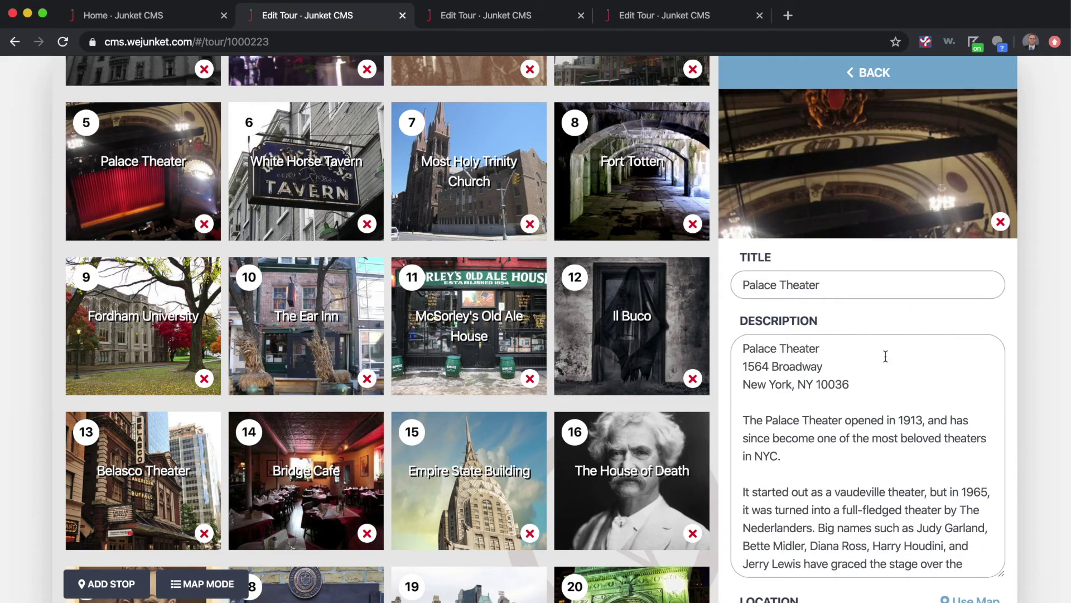
pyautogui.moveTo(852, 385); pyautogui.dragTo(737, 345)
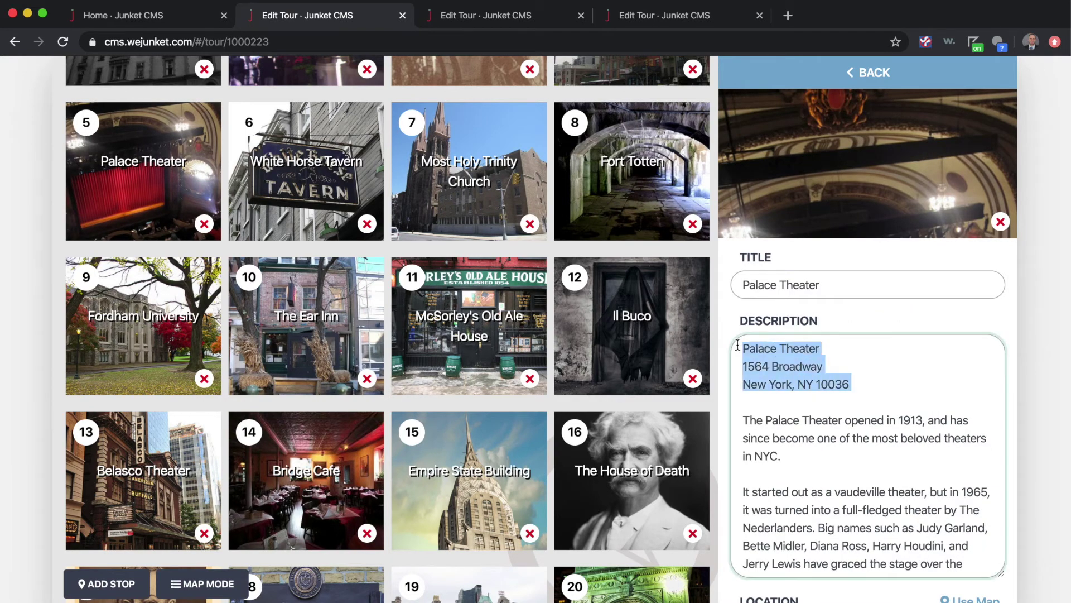
pyautogui.click(780, 361)
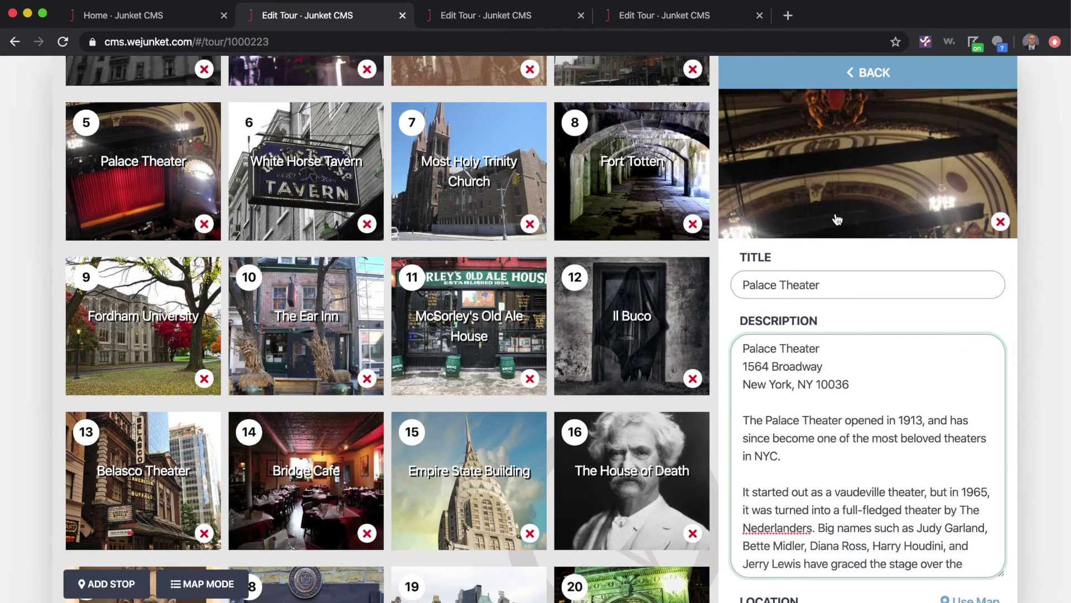
pyautogui.scroll(-10, 847, 365)
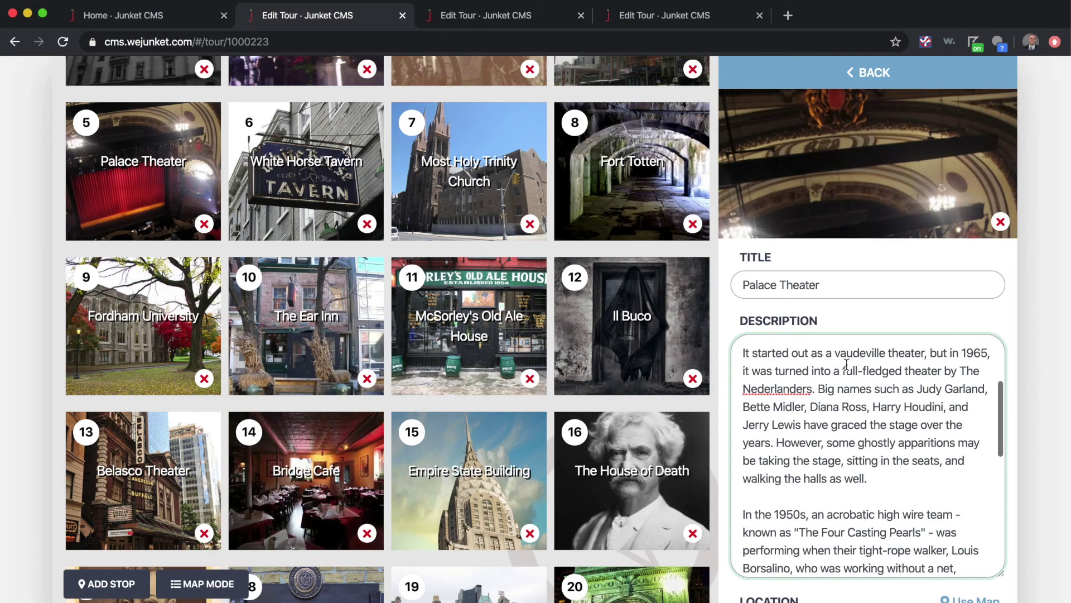
pyautogui.scroll(-2, 846, 365)
pyautogui.scroll(-10, 1016, 419)
pyautogui.scroll(3, 1016, 417)
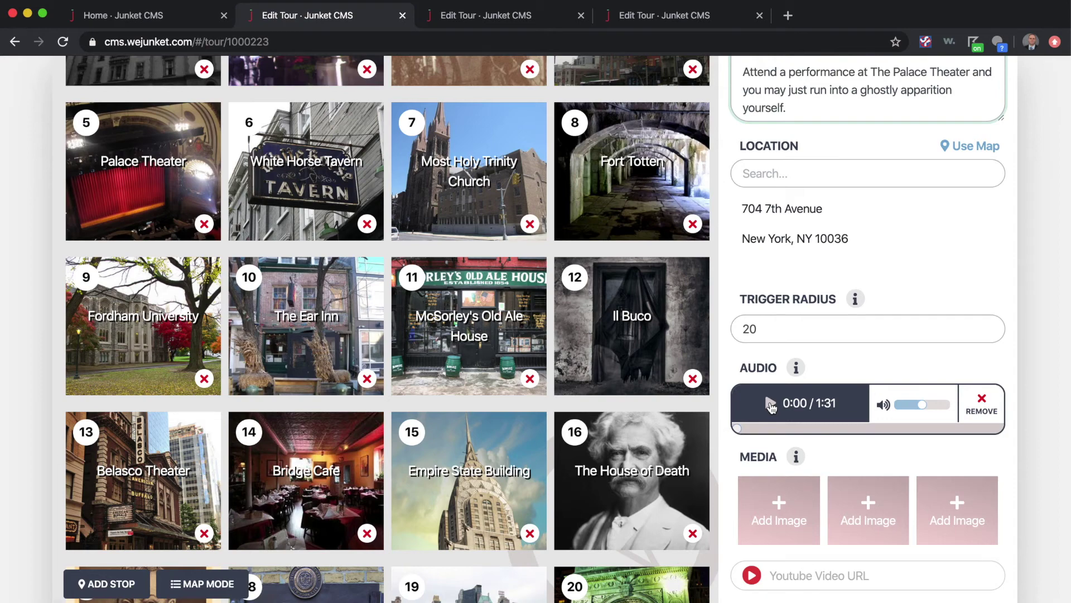
# - Play a moment of the Palace Theater stop's audio, review its location and media settings, and return to the junket details
pyautogui.click(771, 404)
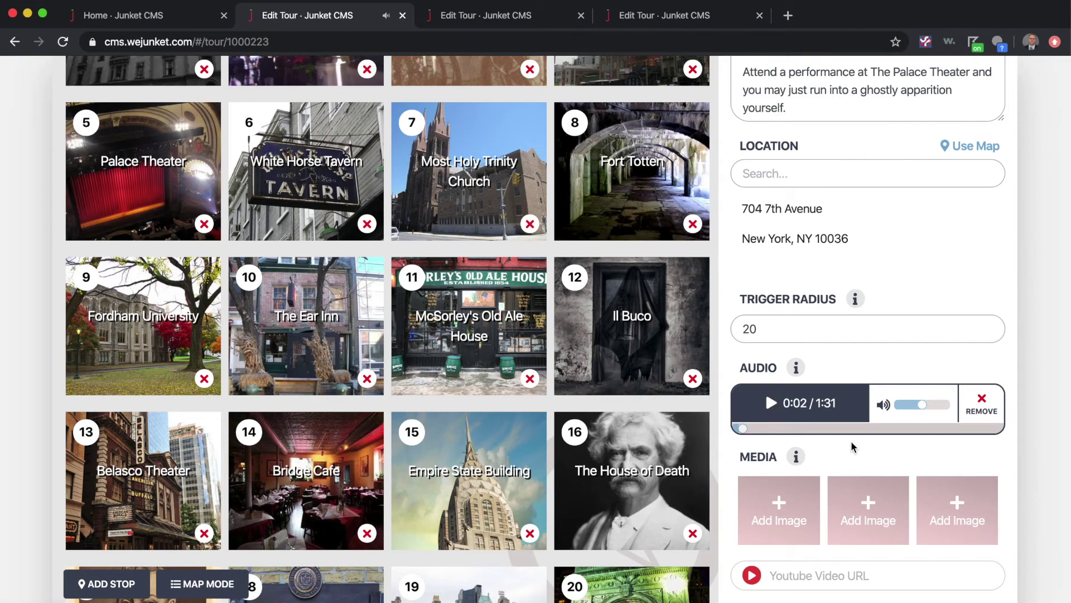
pyautogui.scroll(-2, 848, 435)
pyautogui.scroll(-2, 781, 396)
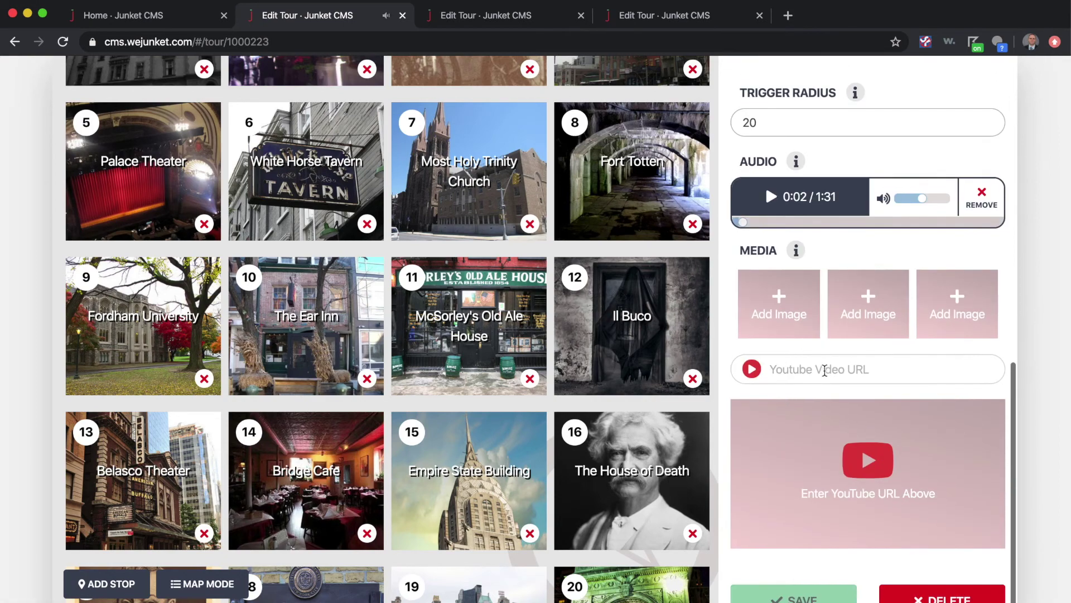
pyautogui.scroll(7, 825, 371)
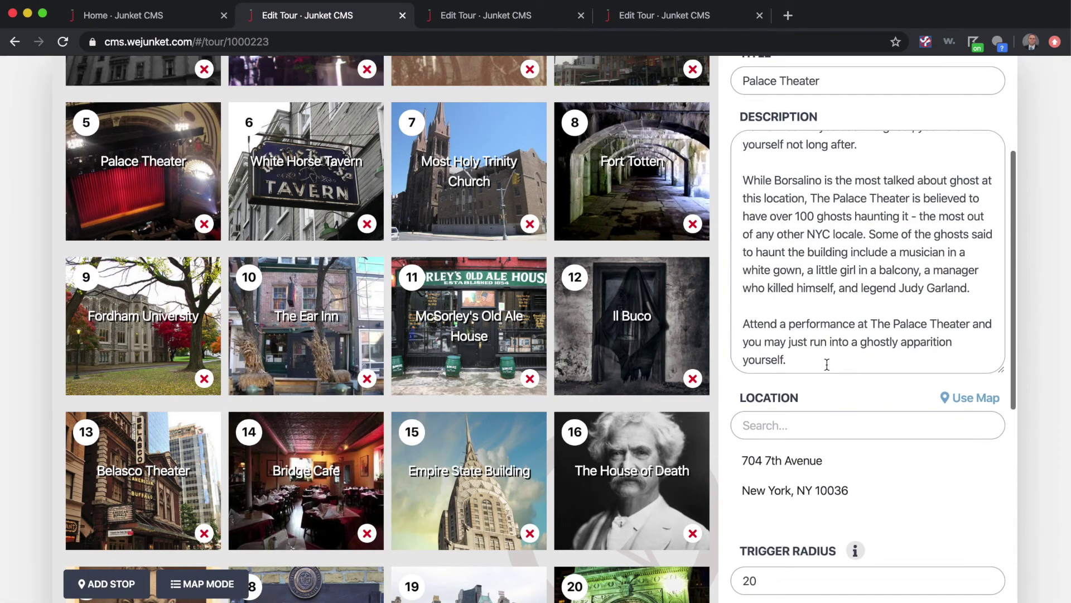
pyautogui.scroll(5, 825, 362)
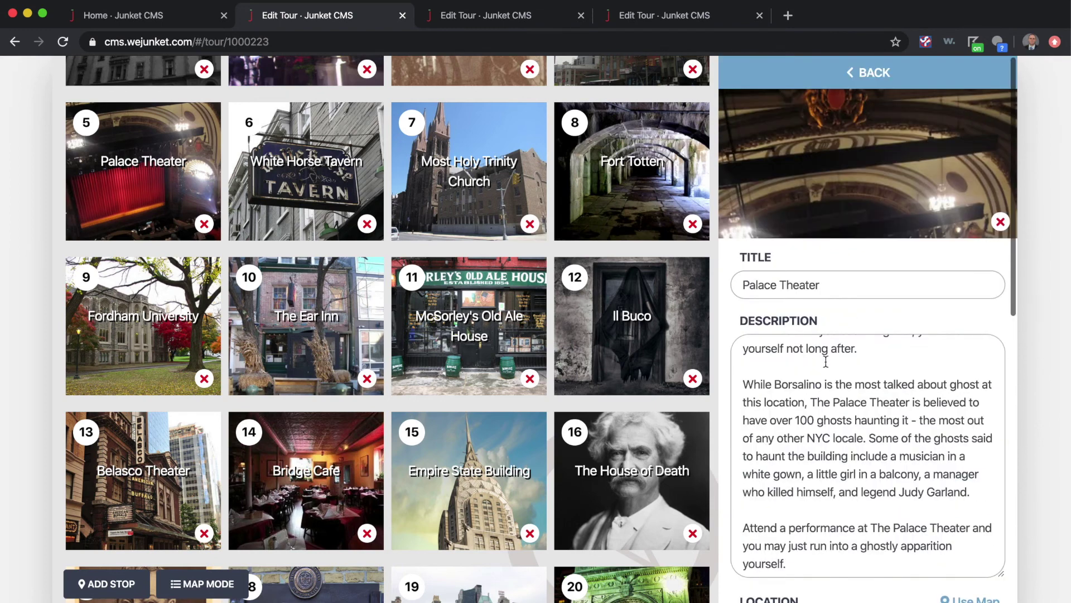
pyautogui.scroll(-8, 837, 321)
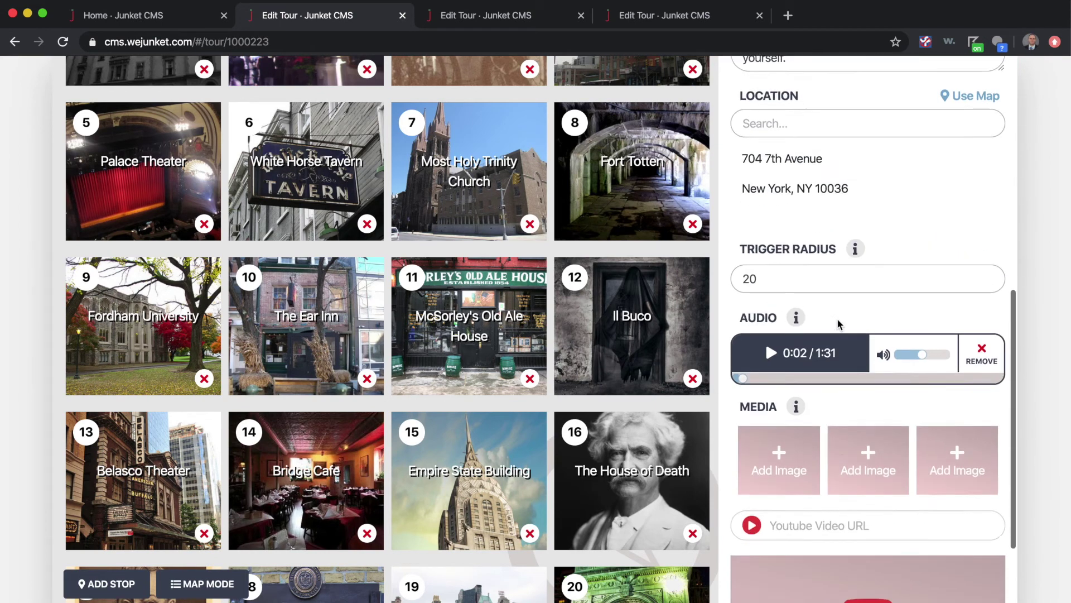
pyautogui.scroll(8, 839, 325)
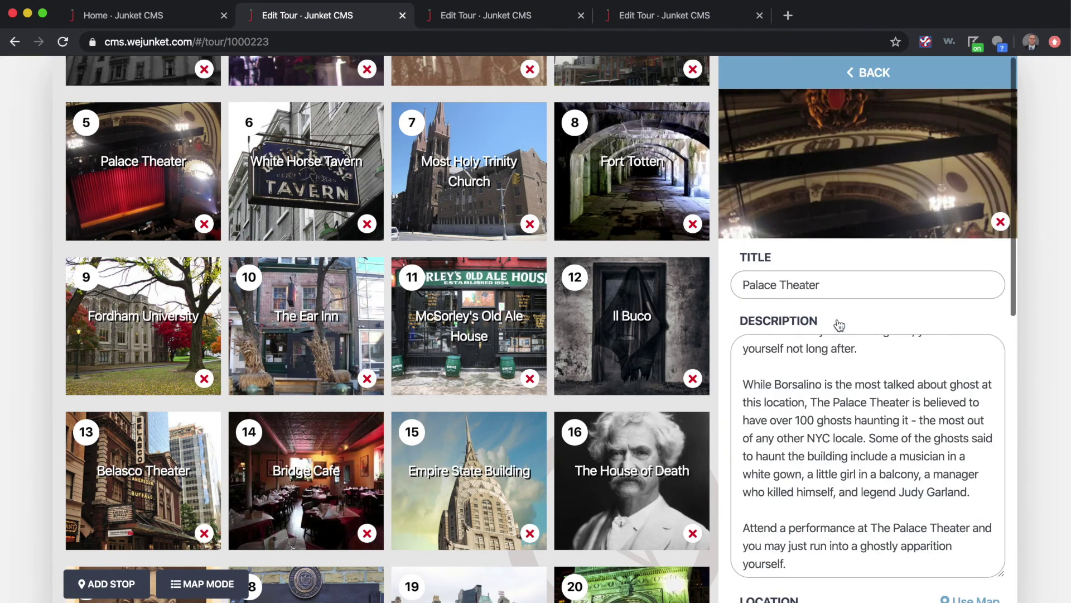
pyautogui.click(920, 74)
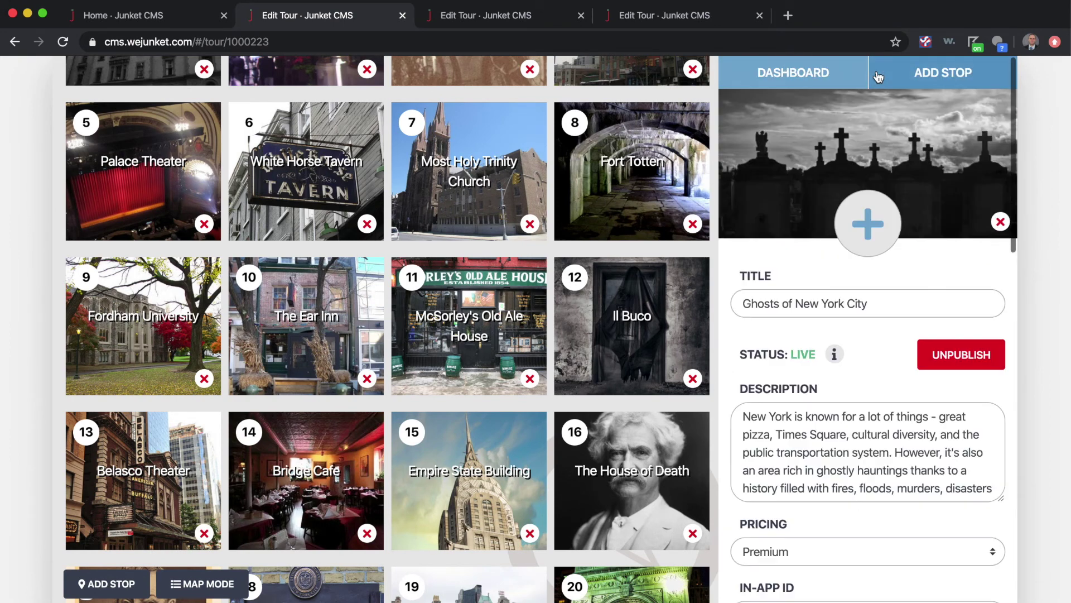
# - Open the Fordham University stop and examine its description, location, trigger radius and audio
pyautogui.scroll(-2, 793, 259)
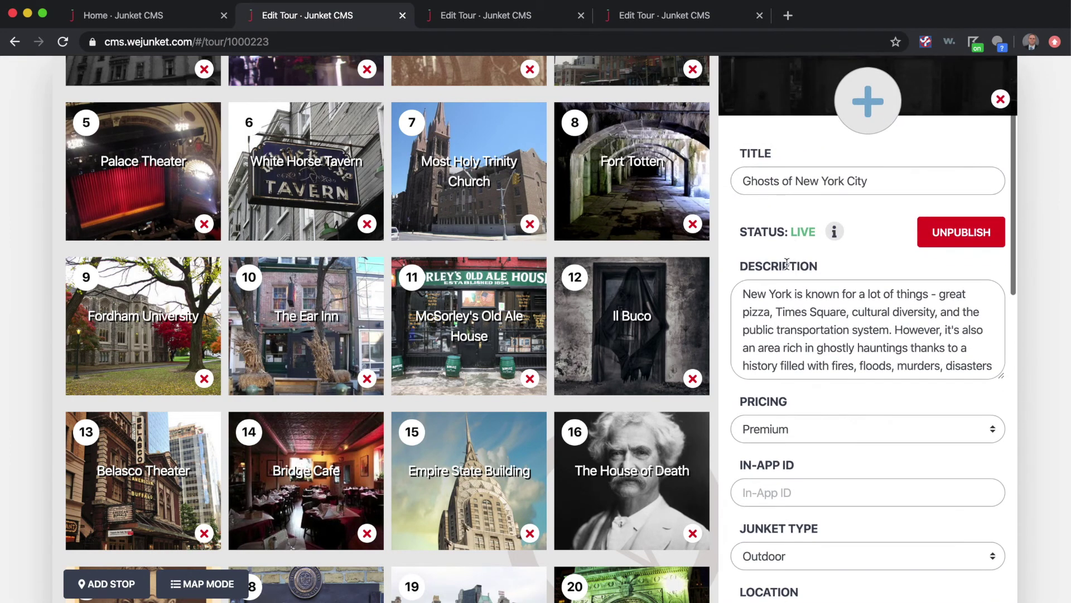
pyautogui.click(143, 350)
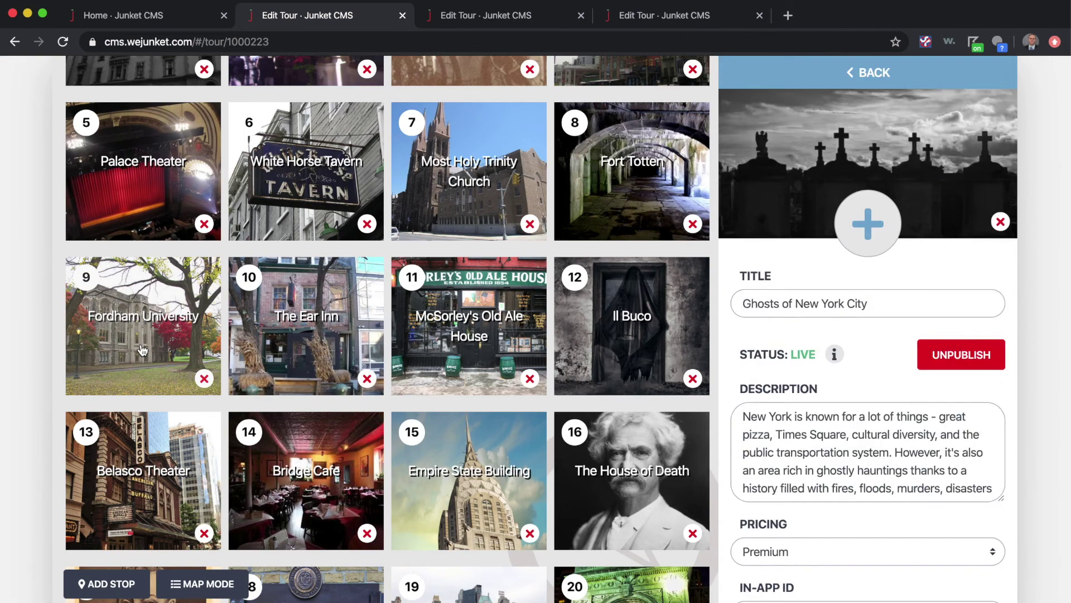
pyautogui.scroll(-10, 892, 359)
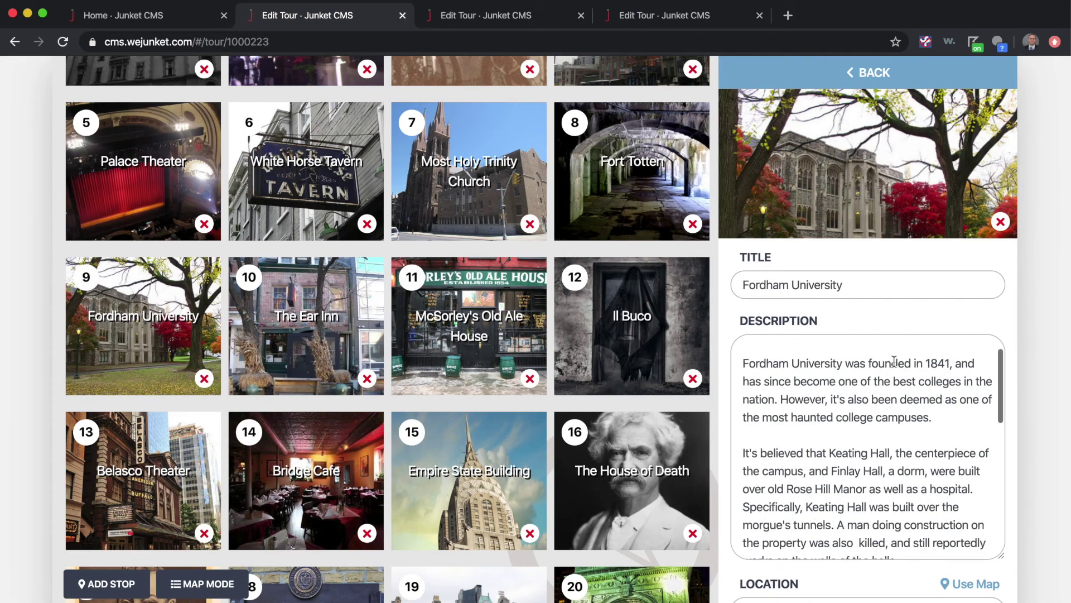
pyautogui.scroll(-10, 894, 361)
pyautogui.scroll(10, 896, 332)
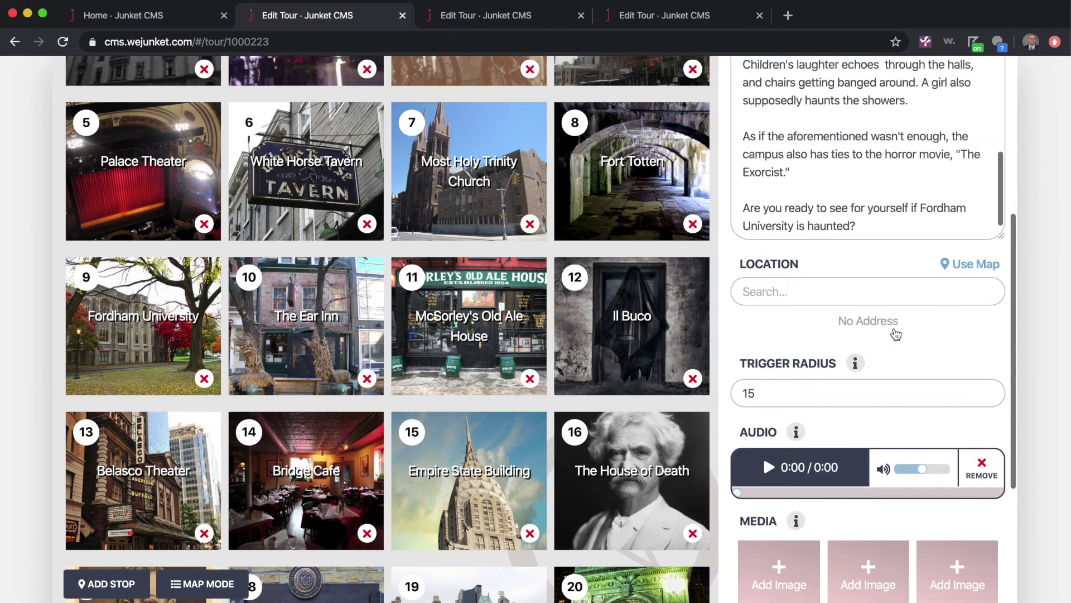
pyautogui.scroll(3, 484, 243)
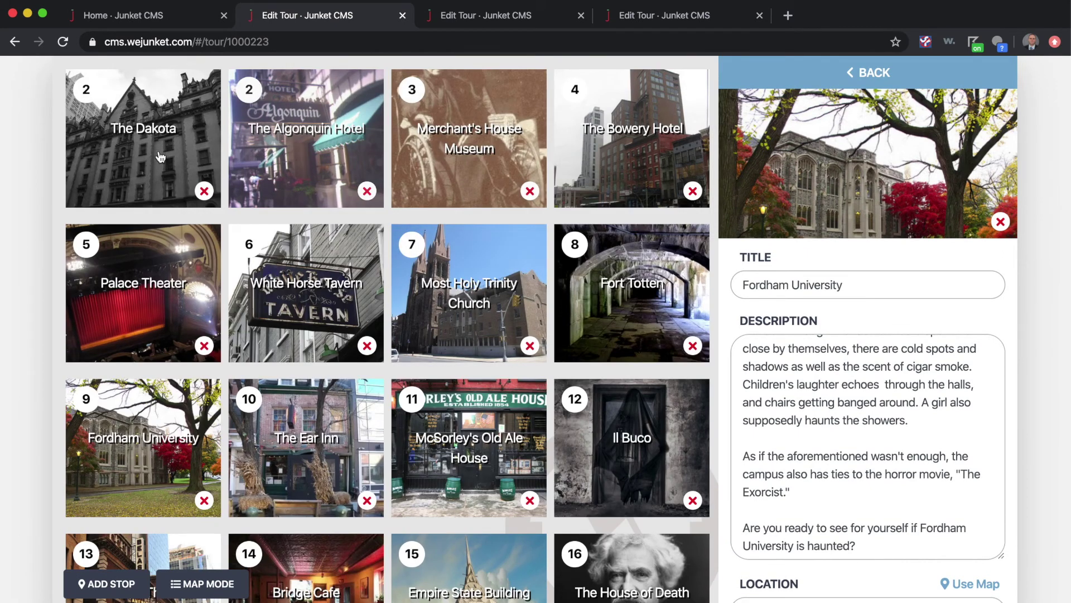
# - Move The Dakota behind The Algonquin Hotel in the stop order and return it to first place
pyautogui.scroll(1, 162, 155)
pyautogui.scroll(-1, 162, 155)
pyautogui.scroll(-2, 330, 335)
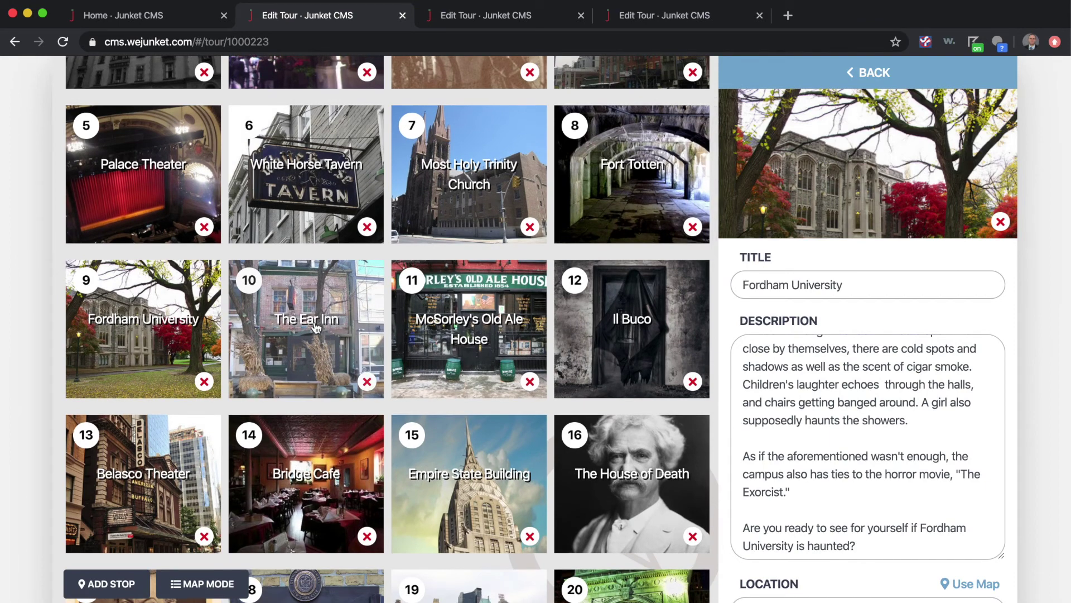
pyautogui.moveTo(308, 347)
pyautogui.mouseDown()
pyautogui.moveTo(147, 349)
pyautogui.moveTo(304, 358)
pyautogui.mouseUp()
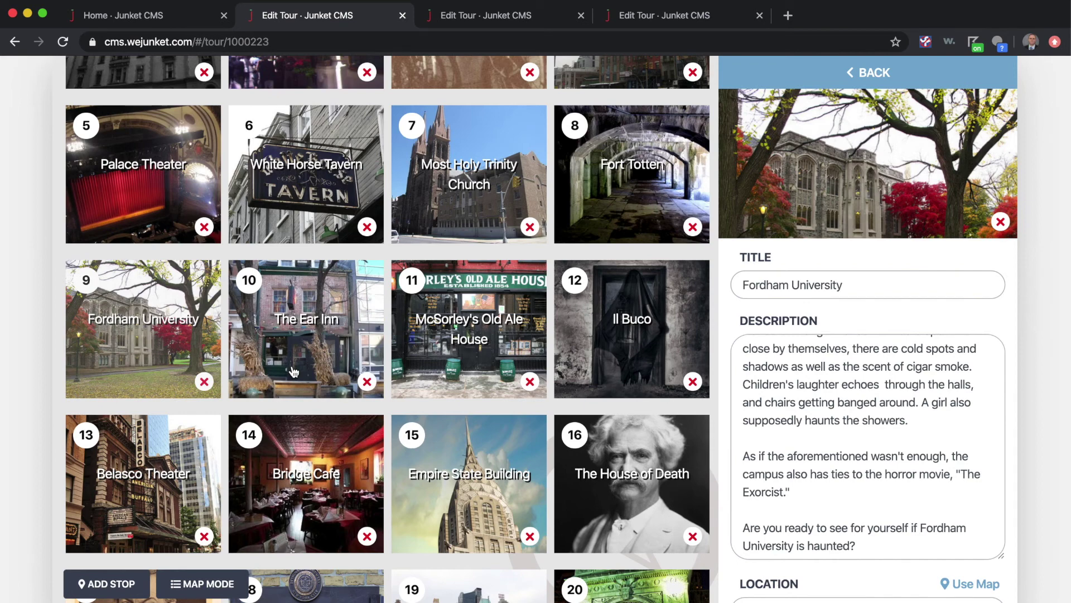
pyautogui.scroll(2, 299, 355)
pyautogui.scroll(2, 300, 355)
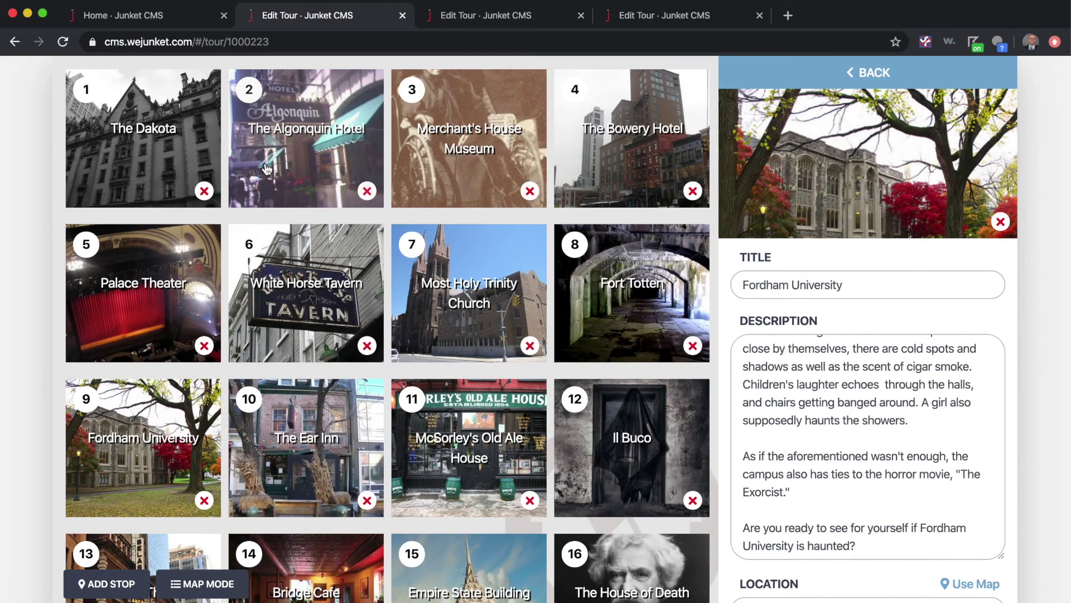
pyautogui.moveTo(143, 162); pyautogui.dragTo(290, 162)
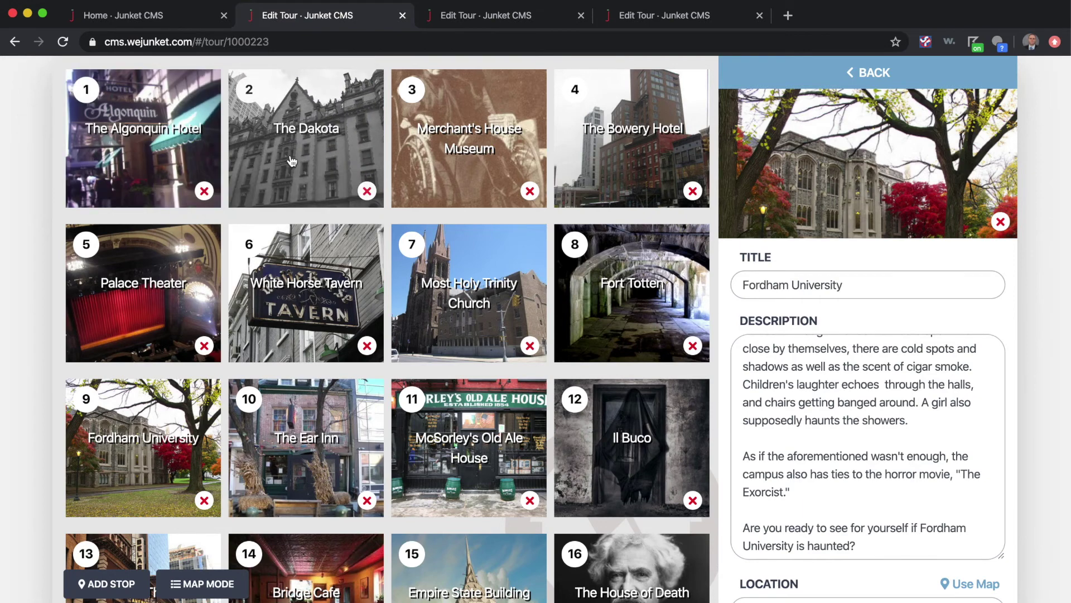
pyautogui.moveTo(304, 162); pyautogui.dragTo(146, 155)
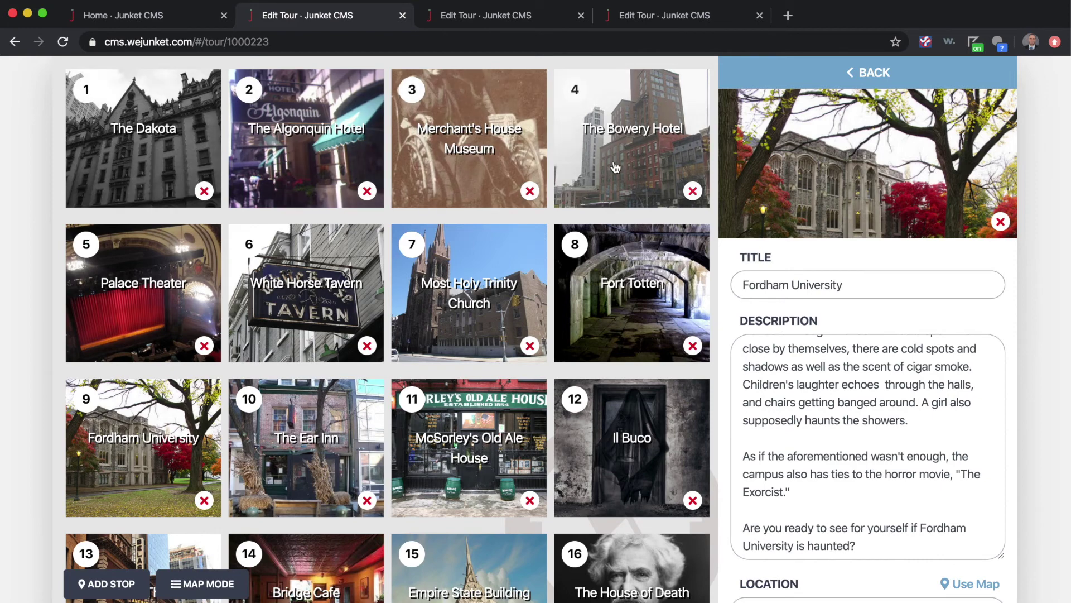
# - Switch the junket's stops from the list back to map mode
pyautogui.click(207, 584)
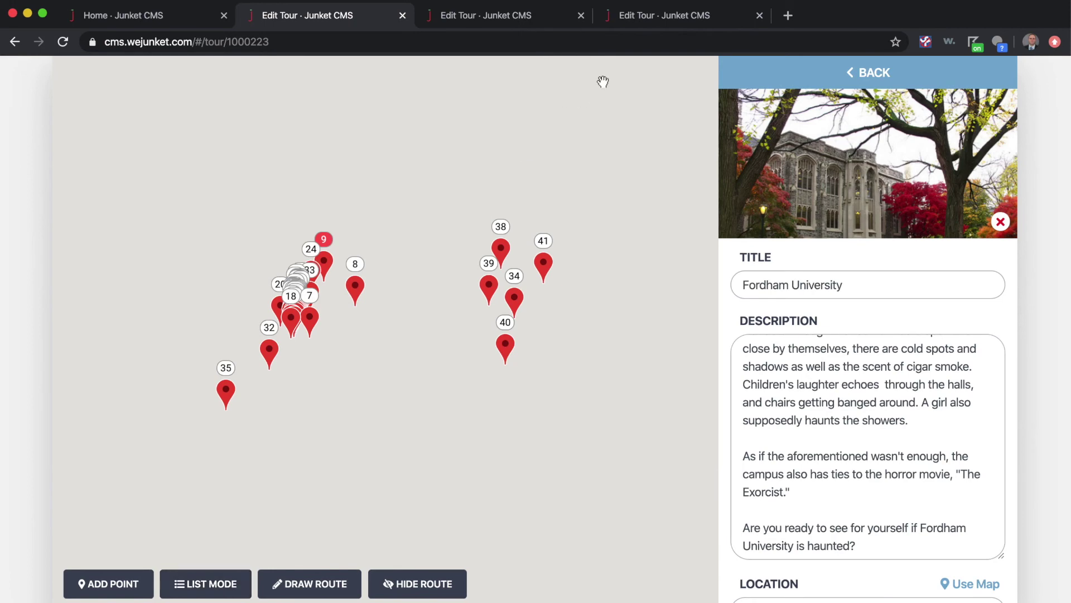
# - Go to the other open copy of the New York junket and show its route on the Manhattan map
pyautogui.click(656, 15)
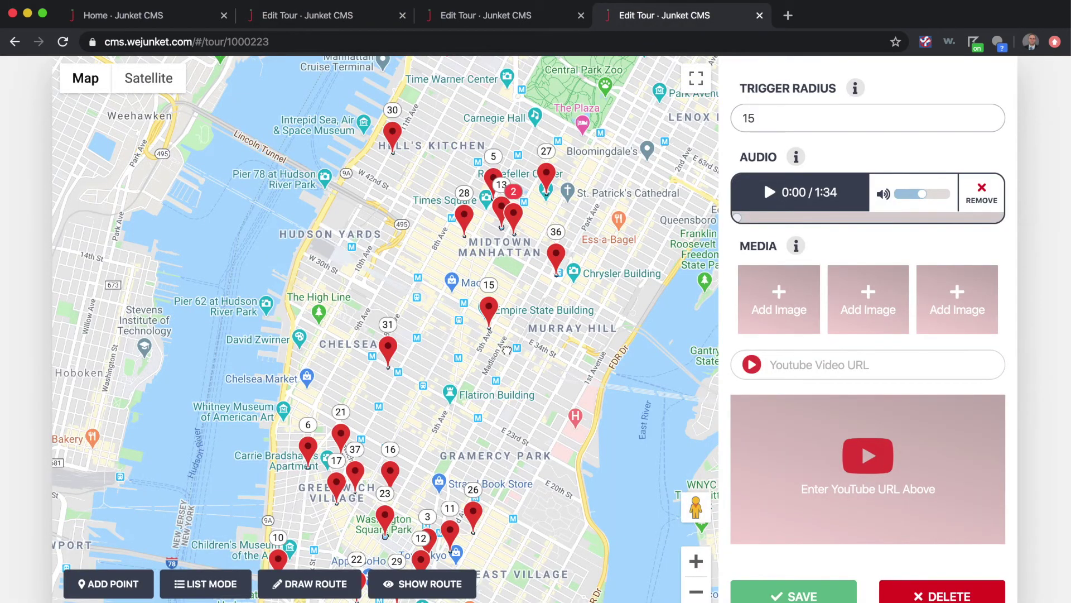
pyautogui.moveTo(488, 341); pyautogui.dragTo(573, 270)
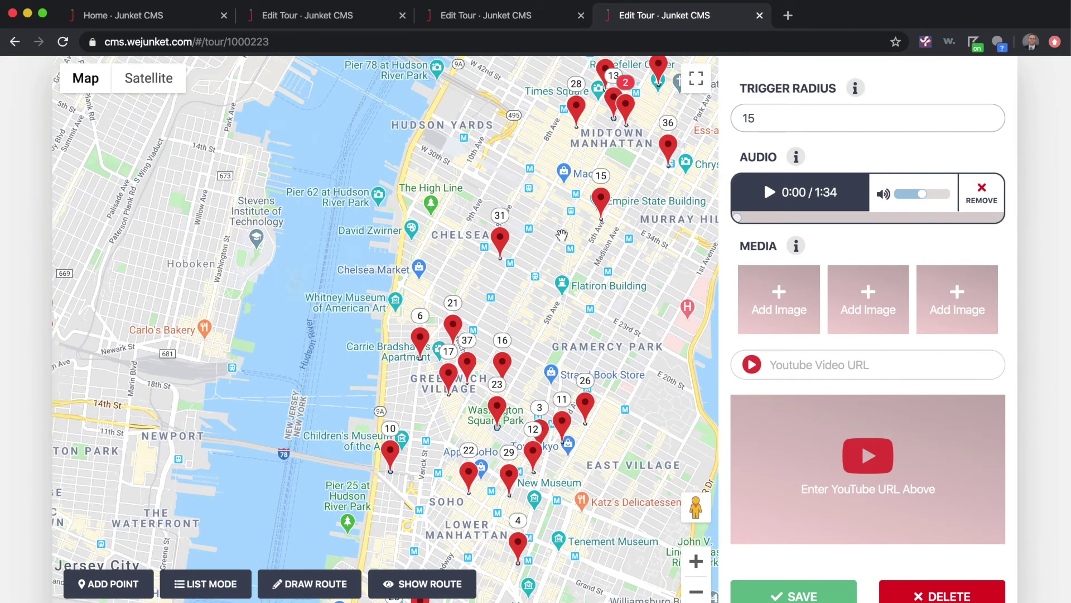
pyautogui.moveTo(523, 244); pyautogui.dragTo(486, 254)
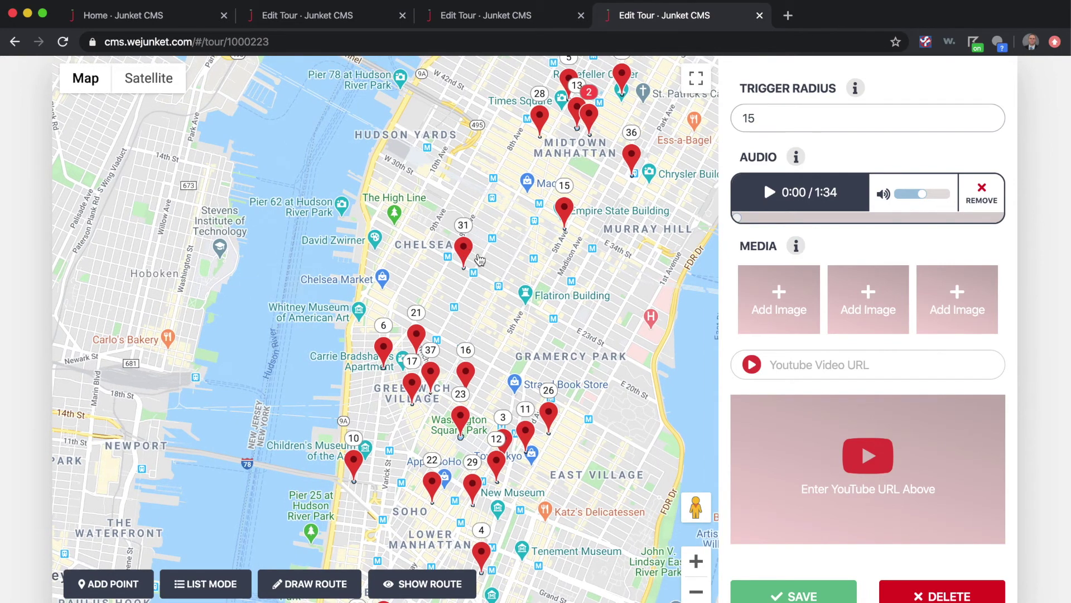
pyautogui.moveTo(481, 271); pyautogui.dragTo(504, 290)
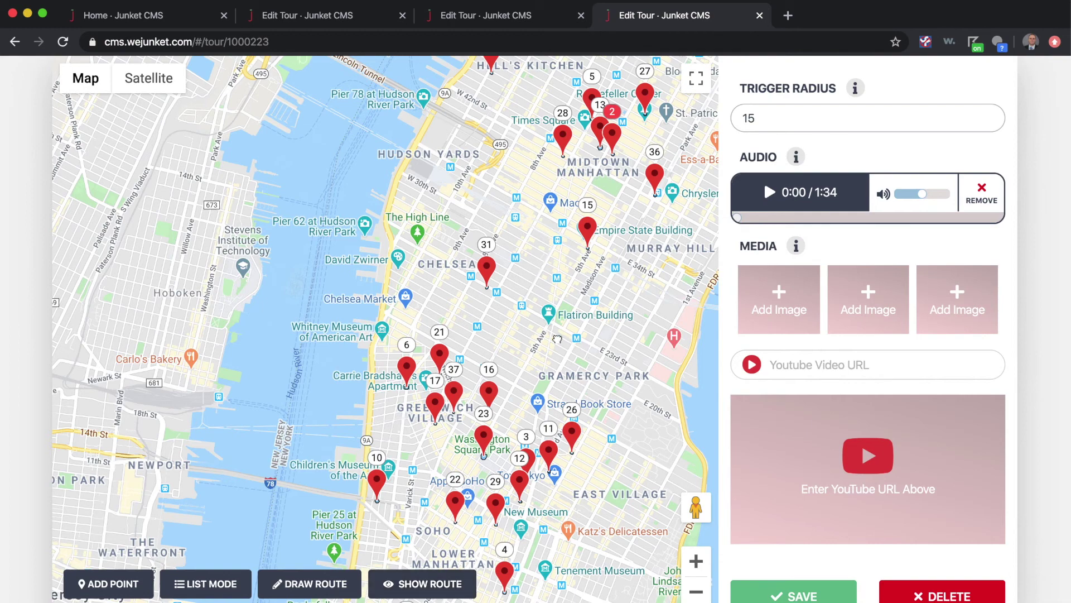
pyautogui.hscroll(3, 557, 339)
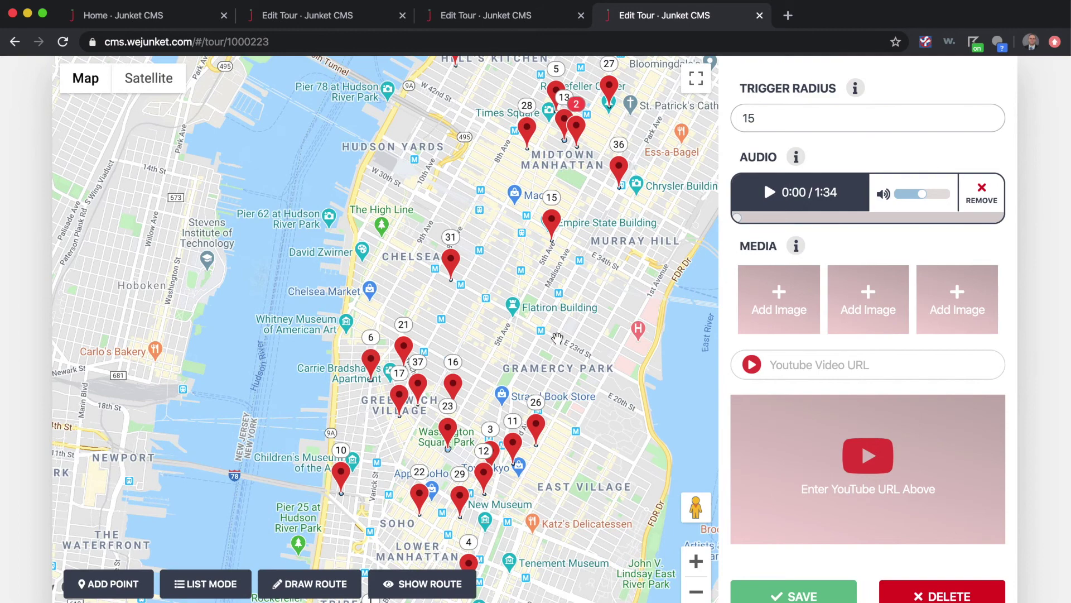
pyautogui.click(420, 593)
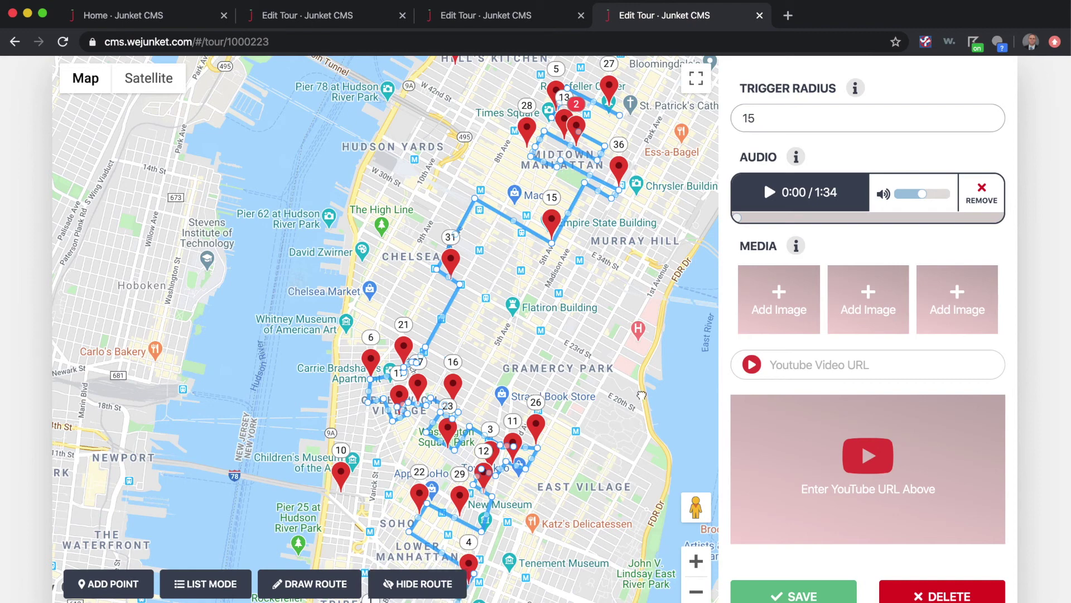
pyautogui.scroll(-5, 648, 378)
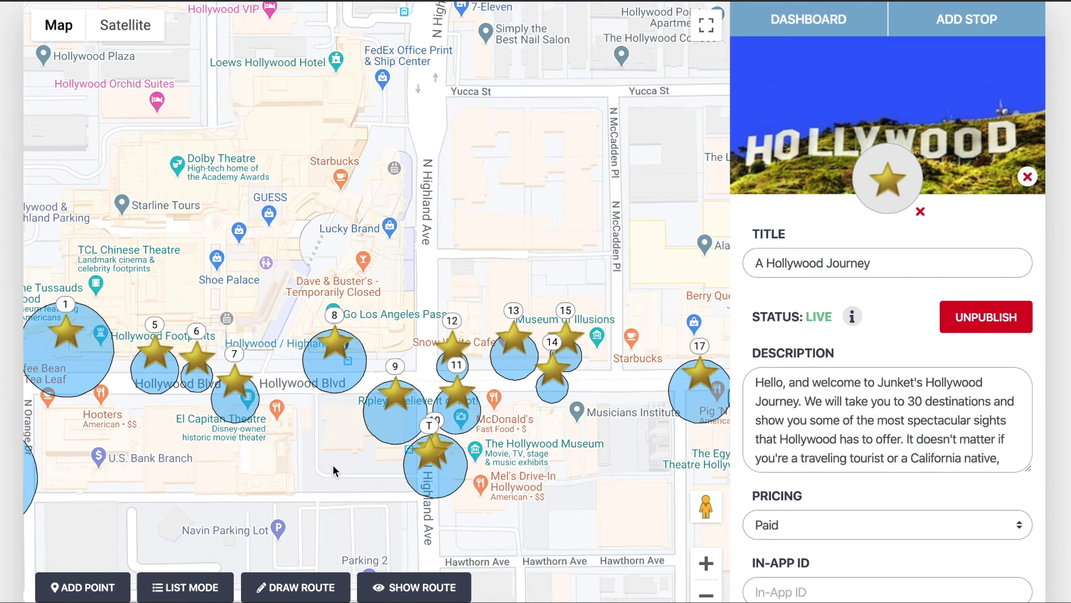
# - Show the existing route of A Hollywood Journey on the map and hide it again
pyautogui.click(418, 593)
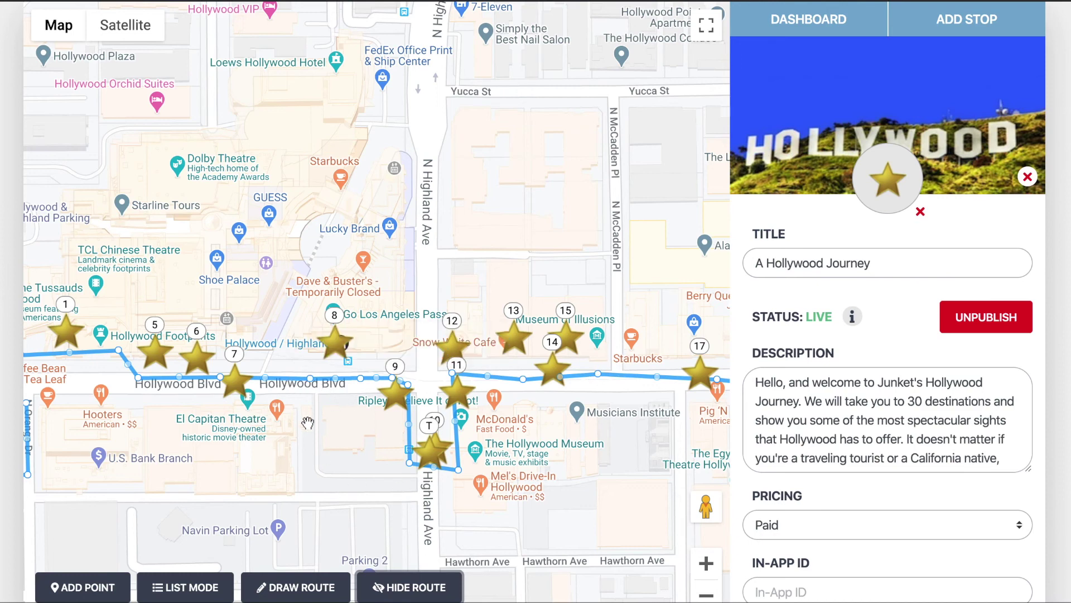
pyautogui.click(408, 587)
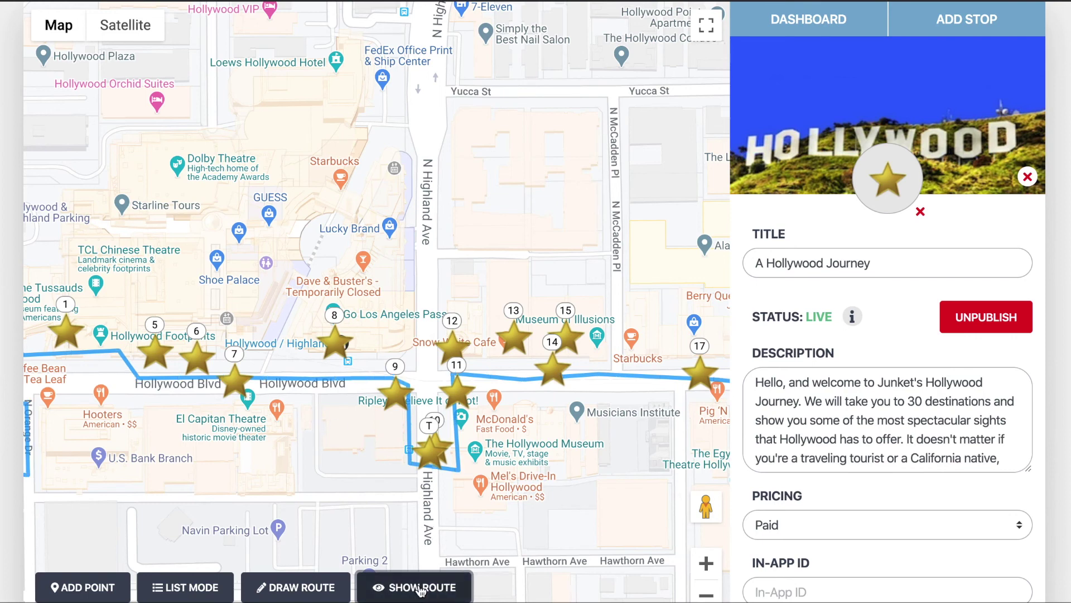
# - Start a new route on Hollywood Blvd beside stop 3 and draw it toward stop 4 and back up near N Orange Dr
pyautogui.click(292, 591)
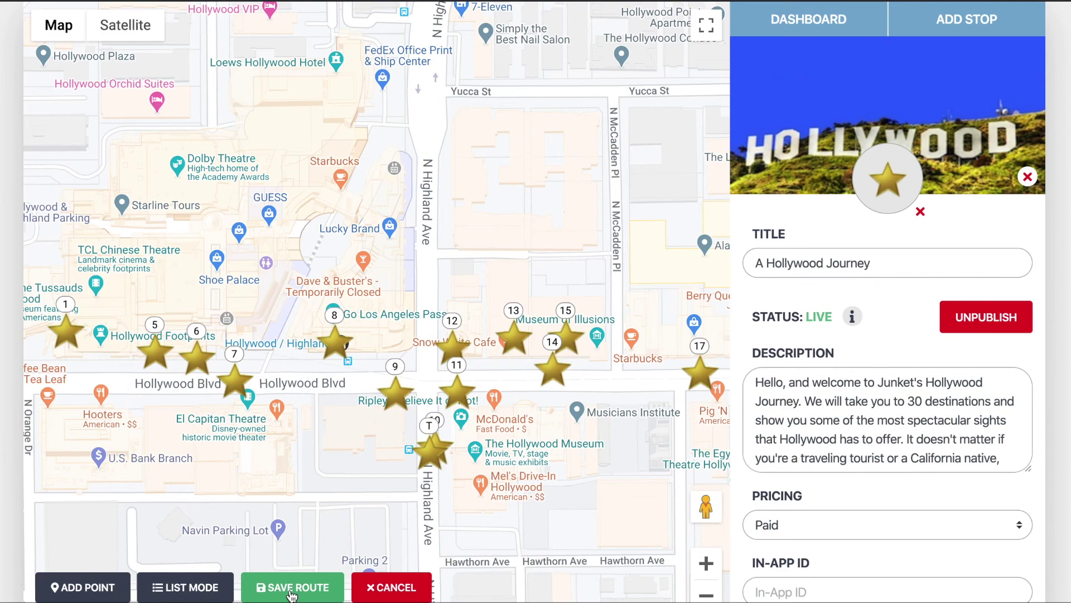
pyautogui.moveTo(330, 467); pyautogui.dragTo(423, 448)
pyautogui.moveTo(323, 383); pyautogui.dragTo(613, 375)
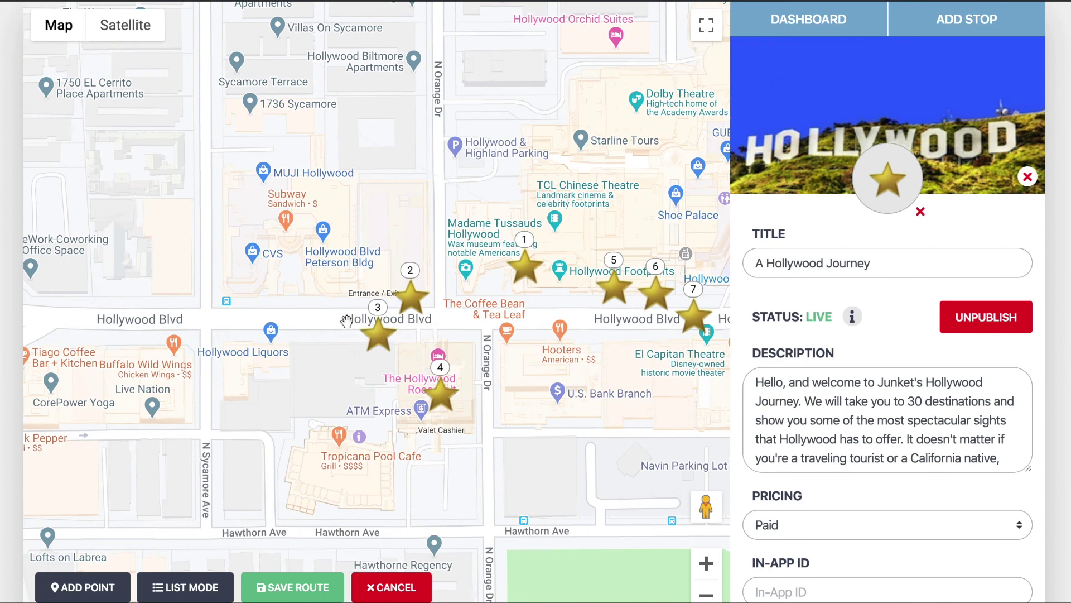
pyautogui.click(374, 334)
pyautogui.moveTo(352, 323); pyautogui.dragTo(419, 324)
pyautogui.click(435, 347)
pyautogui.click(460, 326)
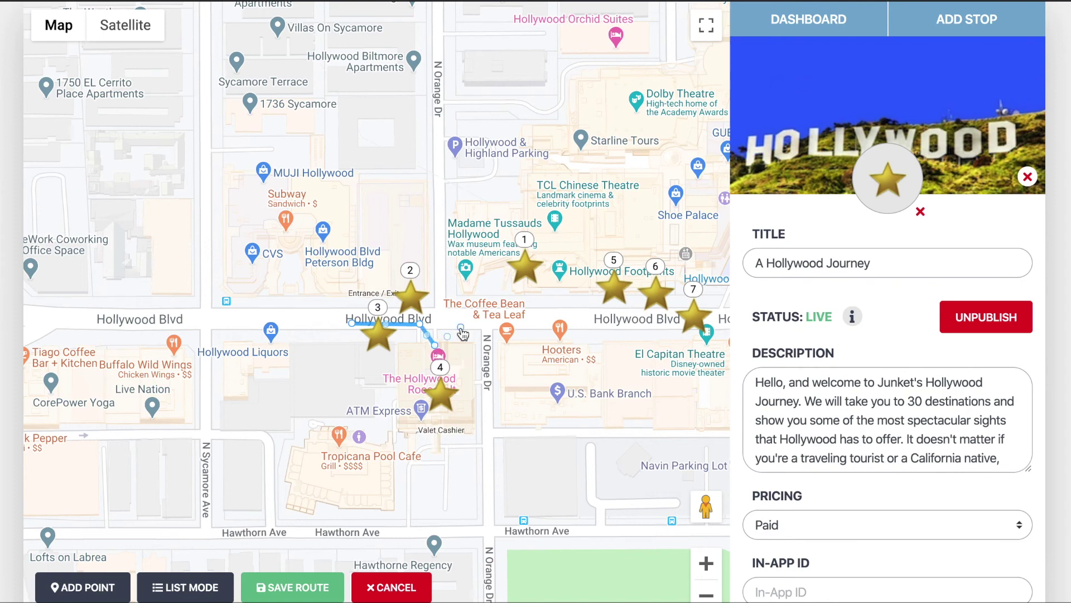
# - Extend the route across Hollywood Blvd and east past stops 1, 5, 6, 7 and 8 to just before stop 9
pyautogui.click(458, 290)
pyautogui.click(545, 294)
pyautogui.moveTo(630, 315); pyautogui.dragTo(534, 307)
pyautogui.click(534, 307)
pyautogui.click(663, 308)
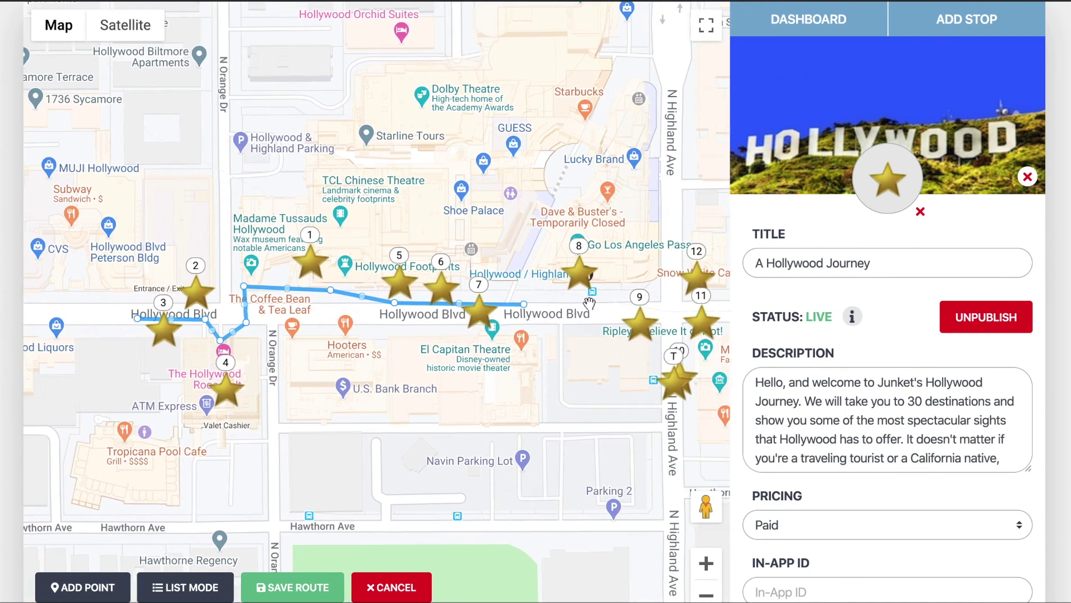
pyautogui.click(612, 306)
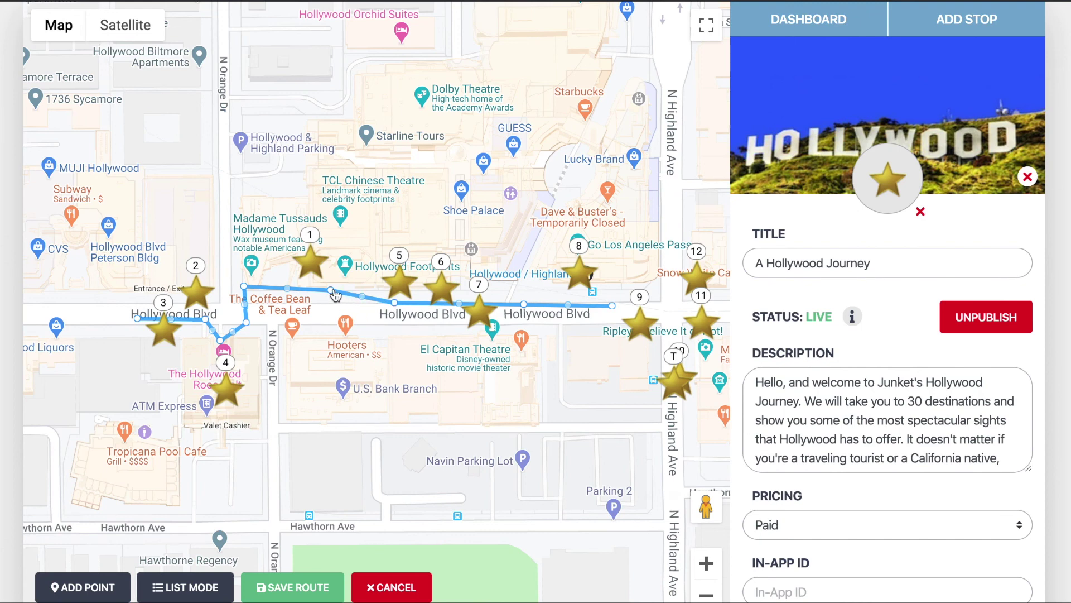
# - Try to adjust the route point between stops 1 and 5, and discard the newly drawn route
pyautogui.moveTo(331, 290)
pyautogui.mouseDown()
pyautogui.moveTo(370, 227)
pyautogui.moveTo(336, 296)
pyautogui.mouseUp()
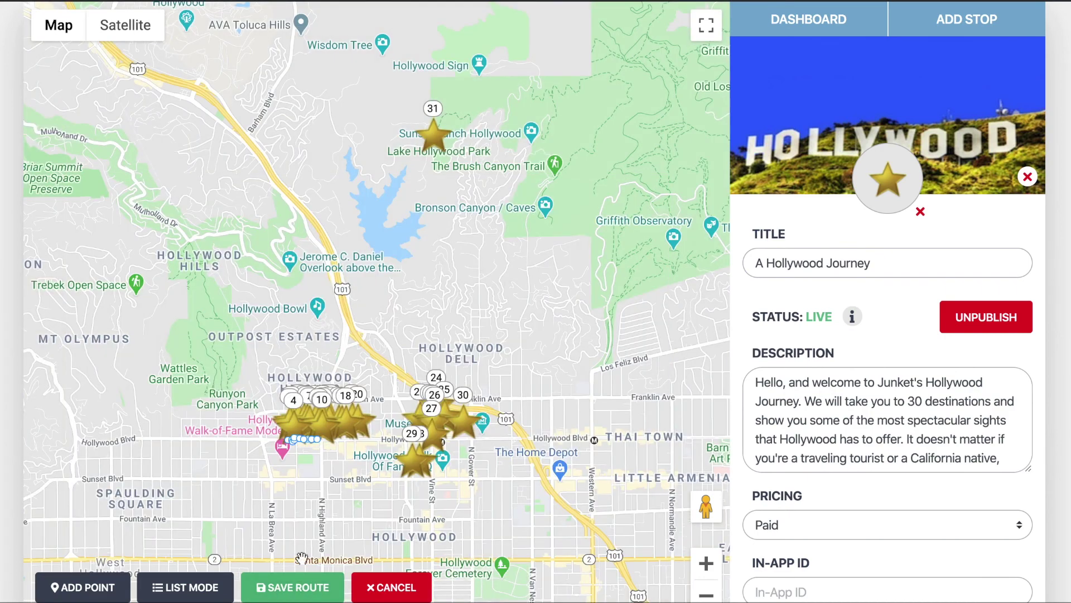
pyautogui.click(287, 588)
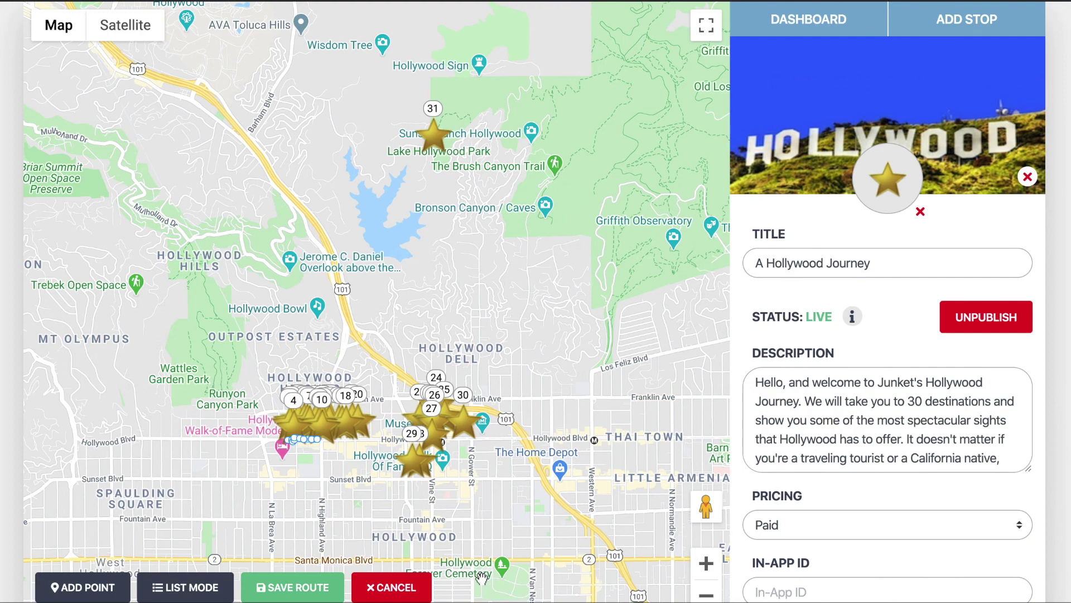
pyautogui.click(398, 593)
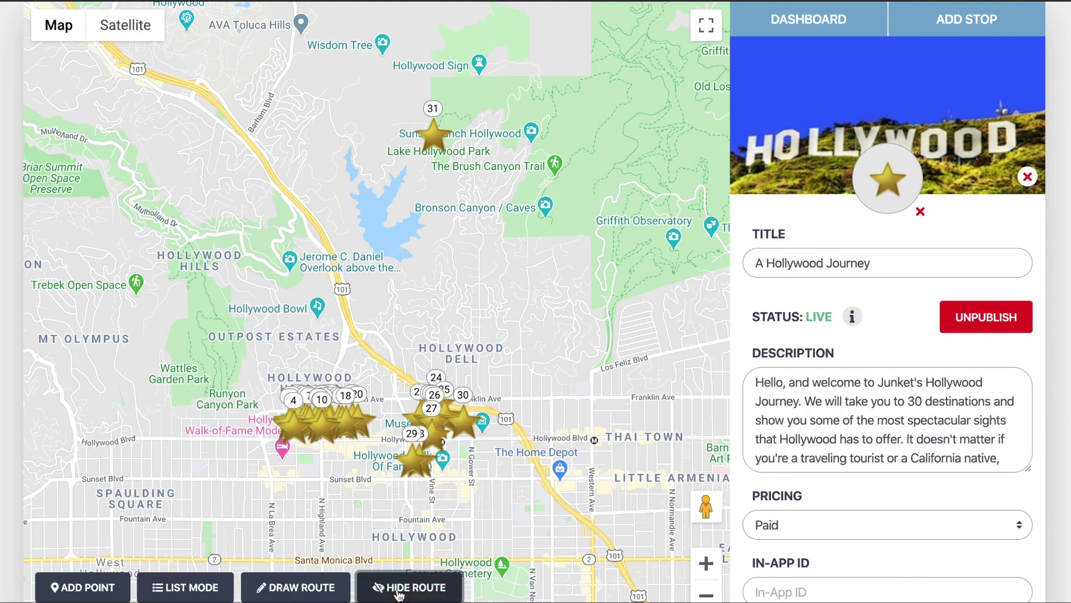
# - Display the junket's saved route and inspect its course along Hollywood Blvd to stops 25 and 27
pyautogui.click(706, 563)
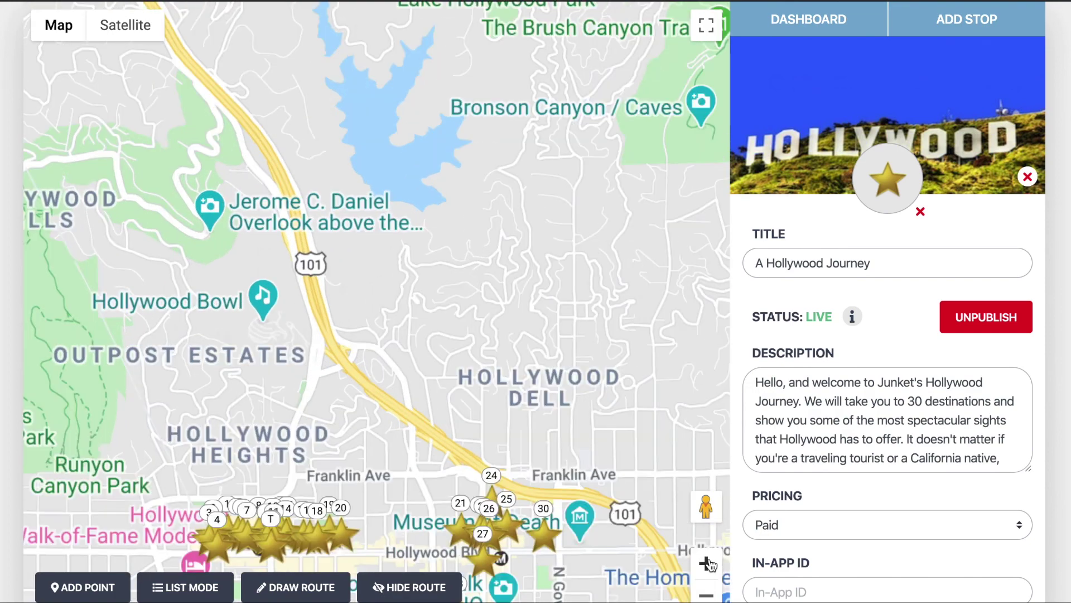
pyautogui.scroll(1, 469, 508)
pyautogui.scroll(1, 395, 519)
pyautogui.scroll(-2, 395, 519)
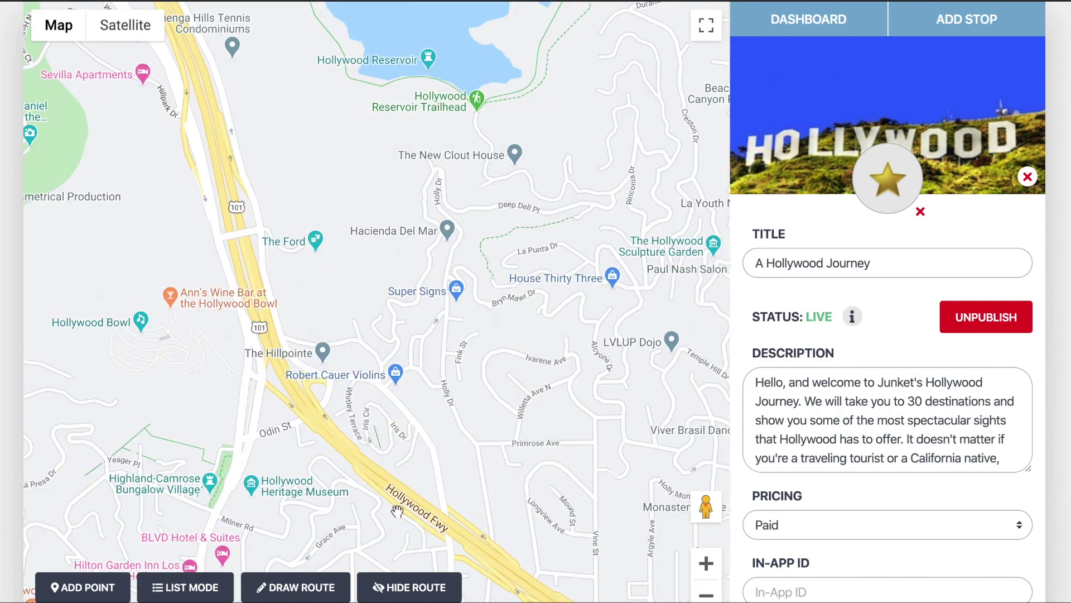
pyautogui.moveTo(502, 558); pyautogui.dragTo(451, 282)
pyautogui.scroll(1, 519, 329)
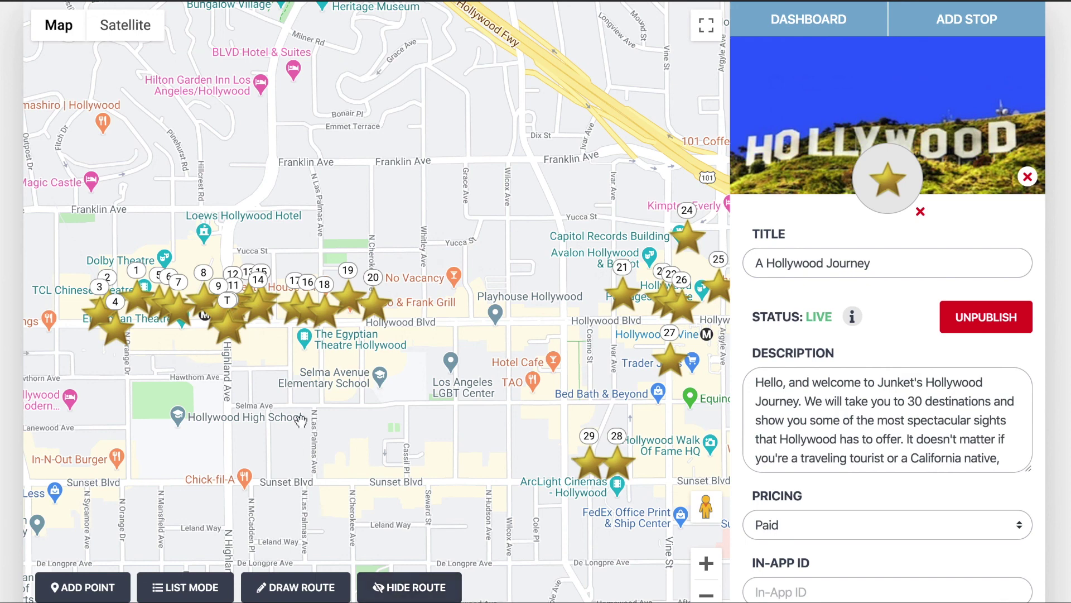
pyautogui.click(401, 595)
pyautogui.click(400, 592)
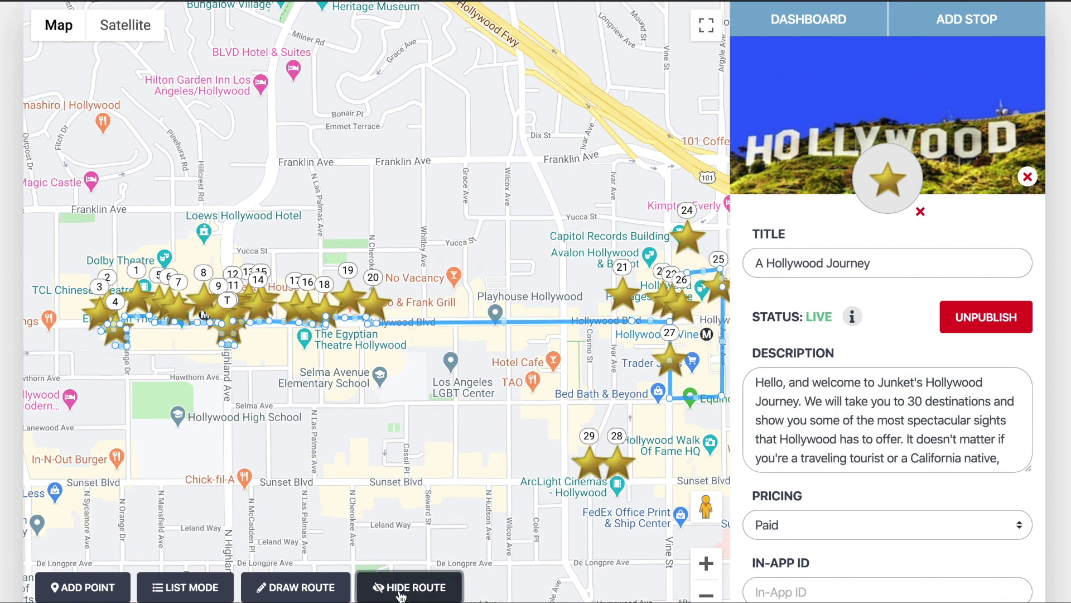
pyautogui.moveTo(608, 344); pyautogui.dragTo(494, 348)
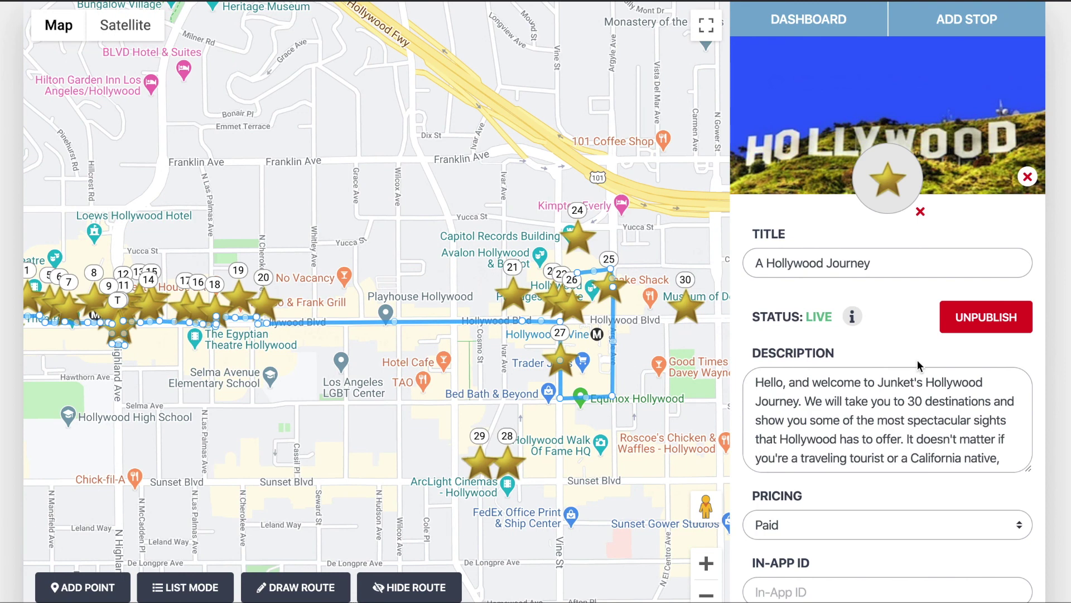
# - Review the junket's media, trophy, prize and approval submission options, and return to its title and status
pyautogui.scroll(-10, 917, 360)
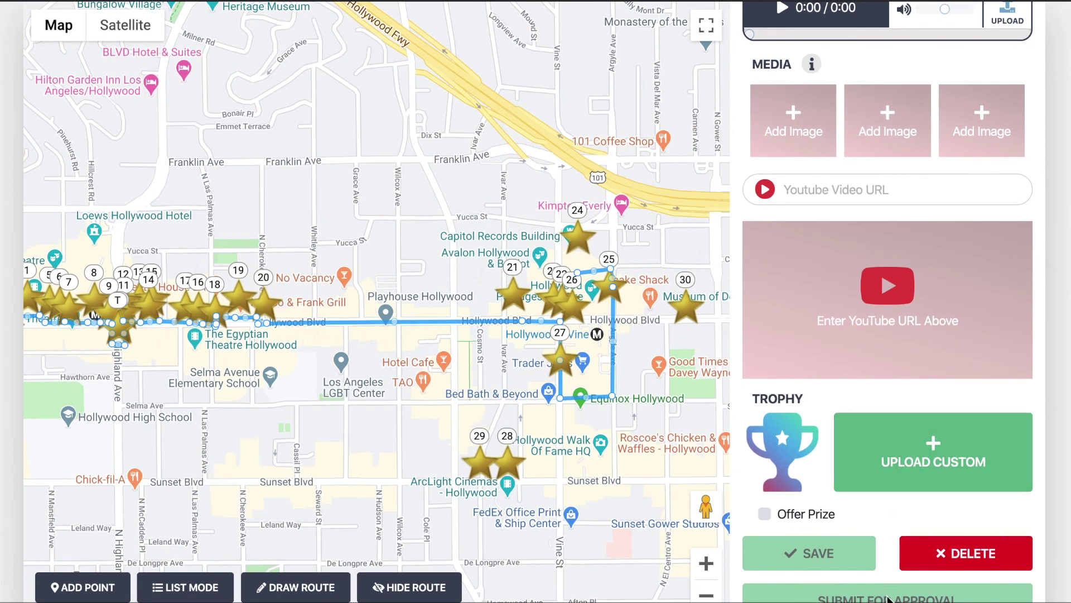
pyautogui.scroll(-1, 892, 558)
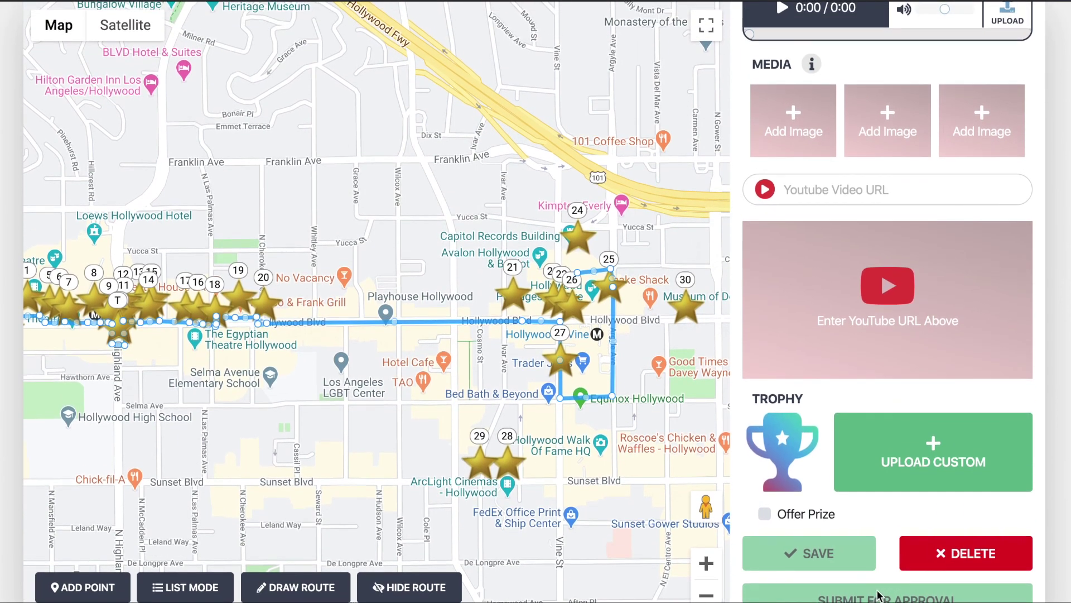
pyautogui.click(878, 593)
pyautogui.scroll(5, 895, 517)
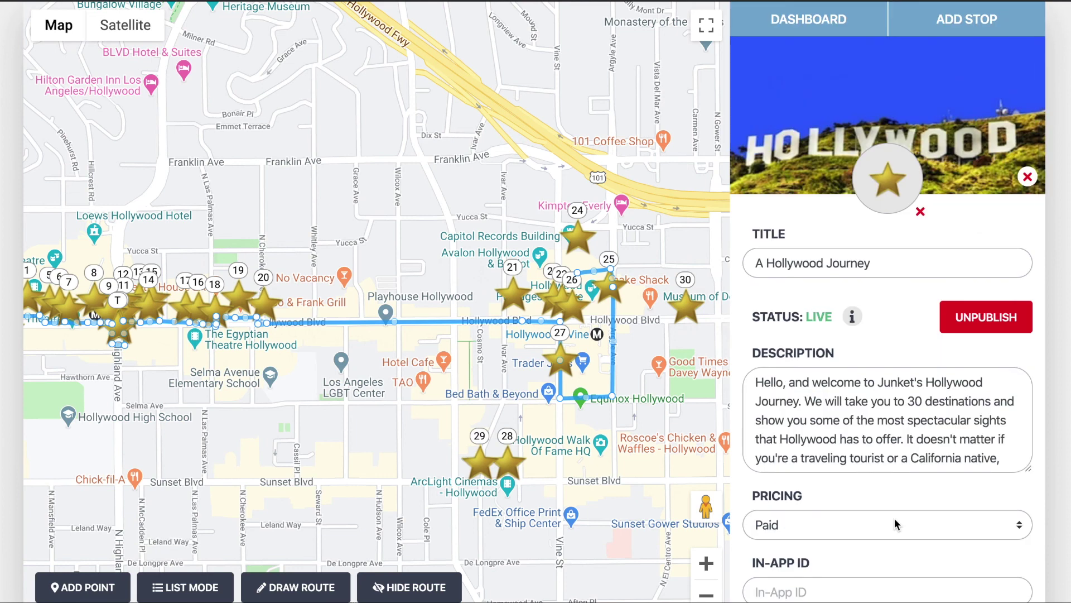